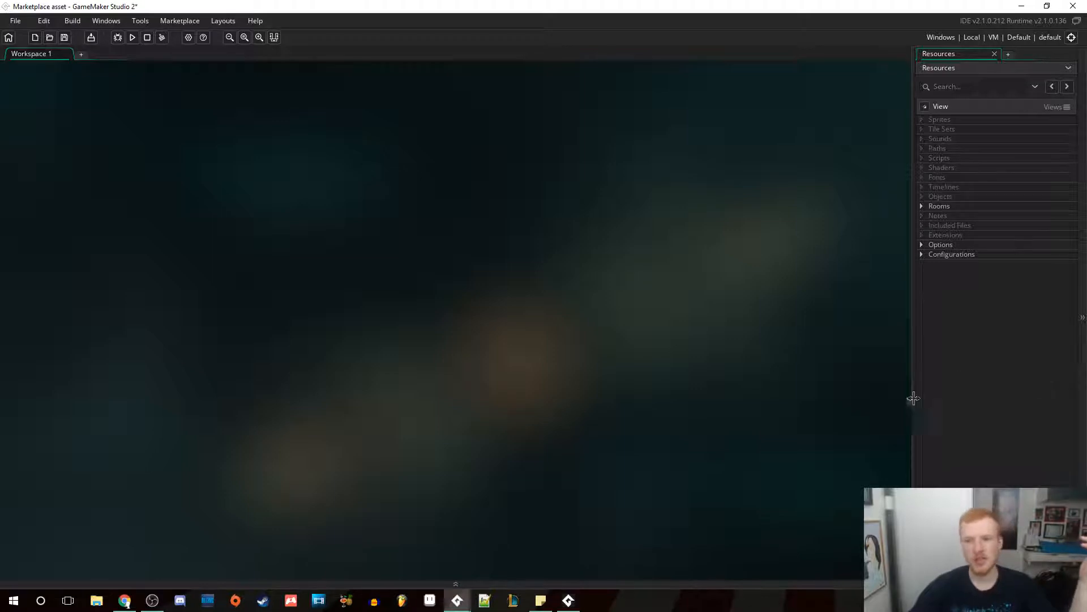
Open the marketplace asset library and filter it to the Scripts category
click(921, 208)
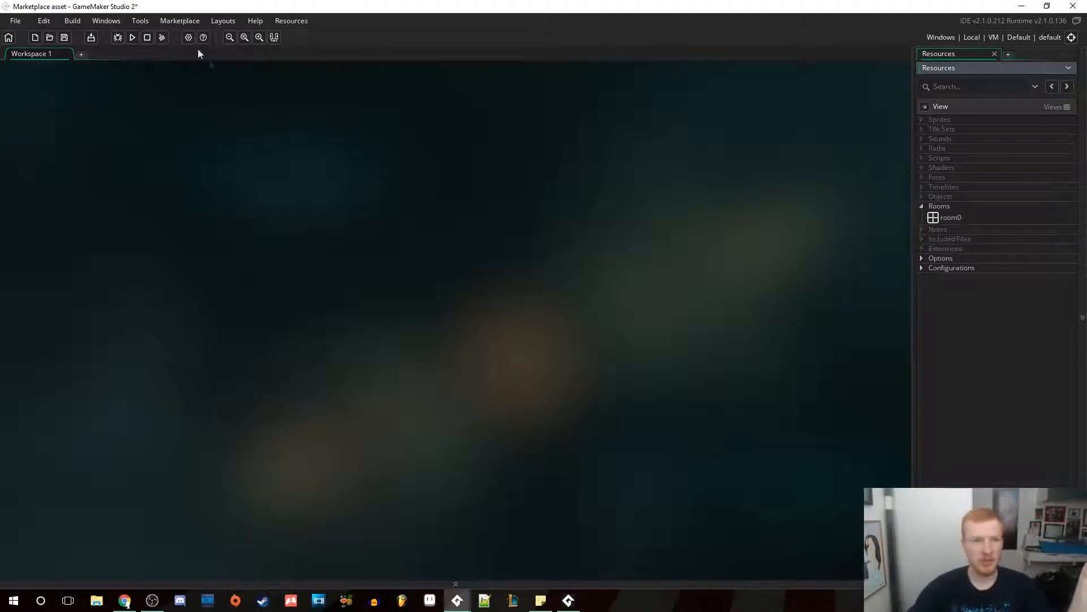
click(185, 20)
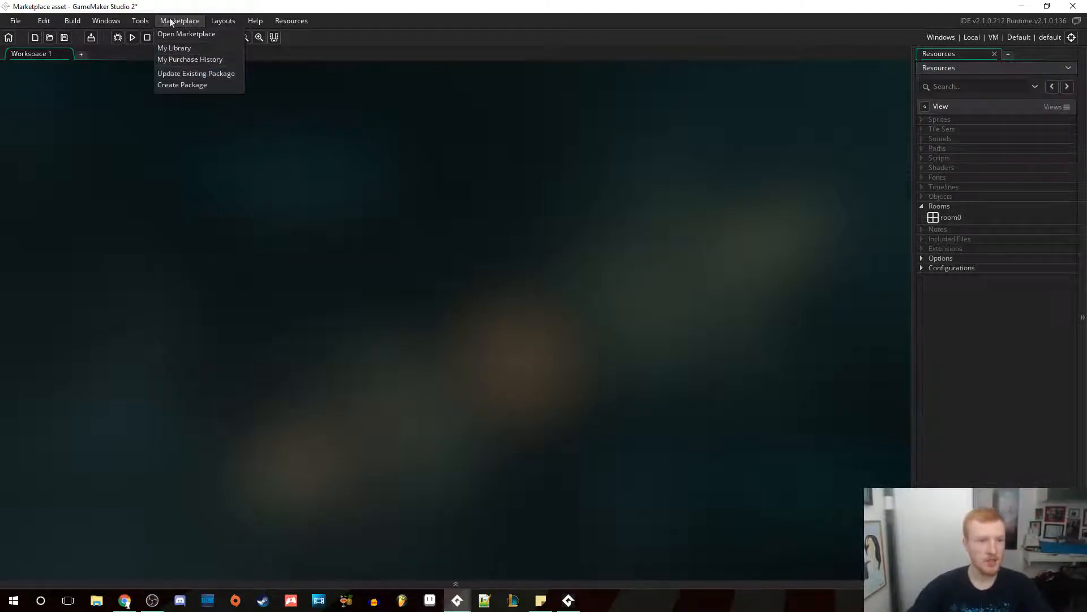
click(215, 47)
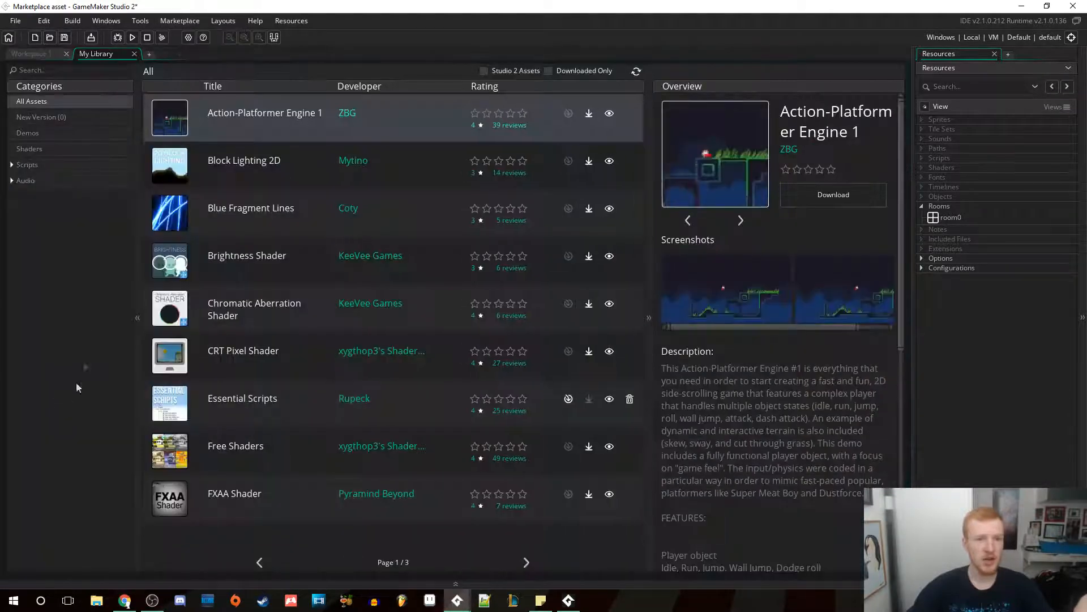
click(26, 165)
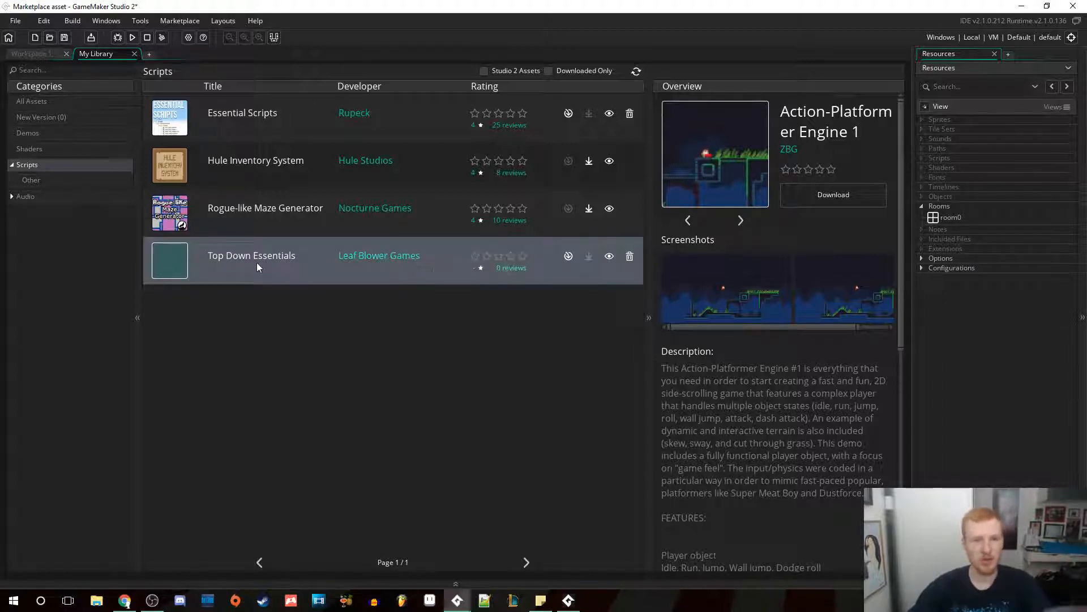
Import all sprites, scripts and objects of the Top Down Essentials package into the current project
click(568, 256)
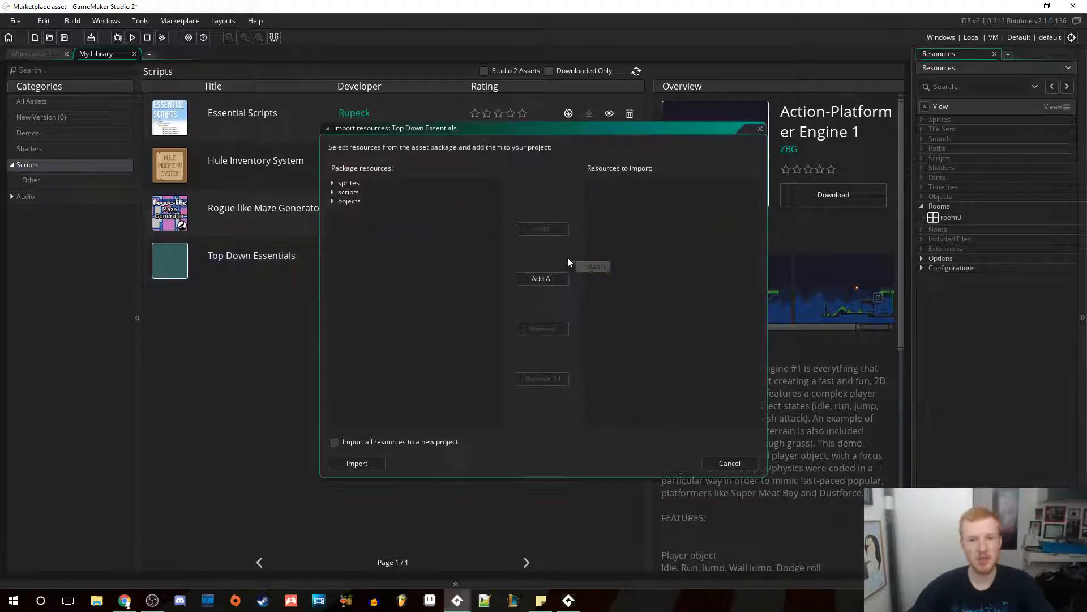
click(332, 182)
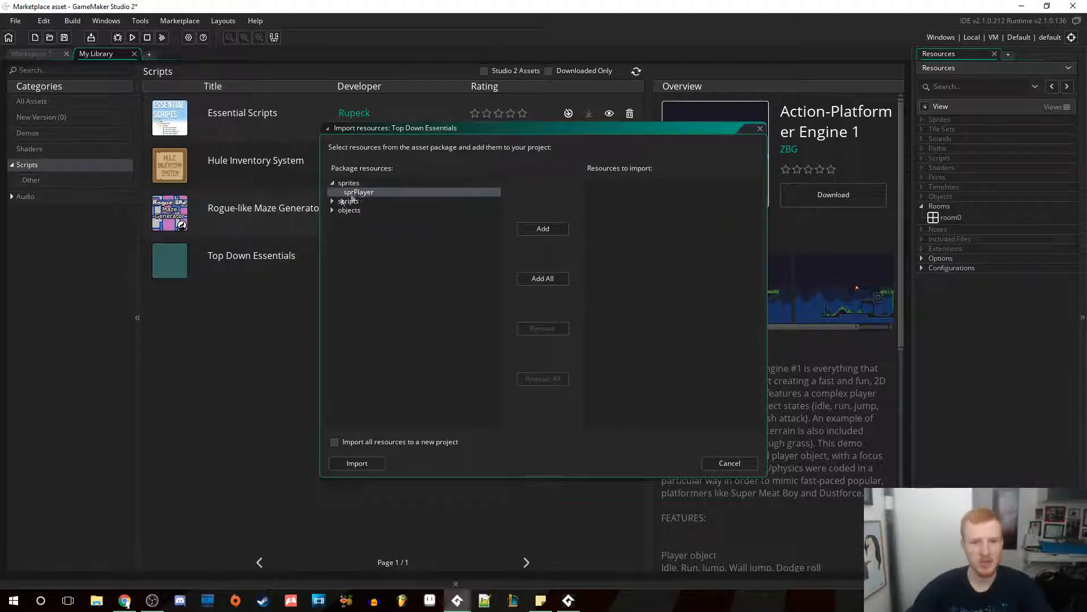
click(332, 201)
click(338, 210)
click(338, 256)
click(338, 274)
click(332, 310)
click(543, 278)
click(357, 463)
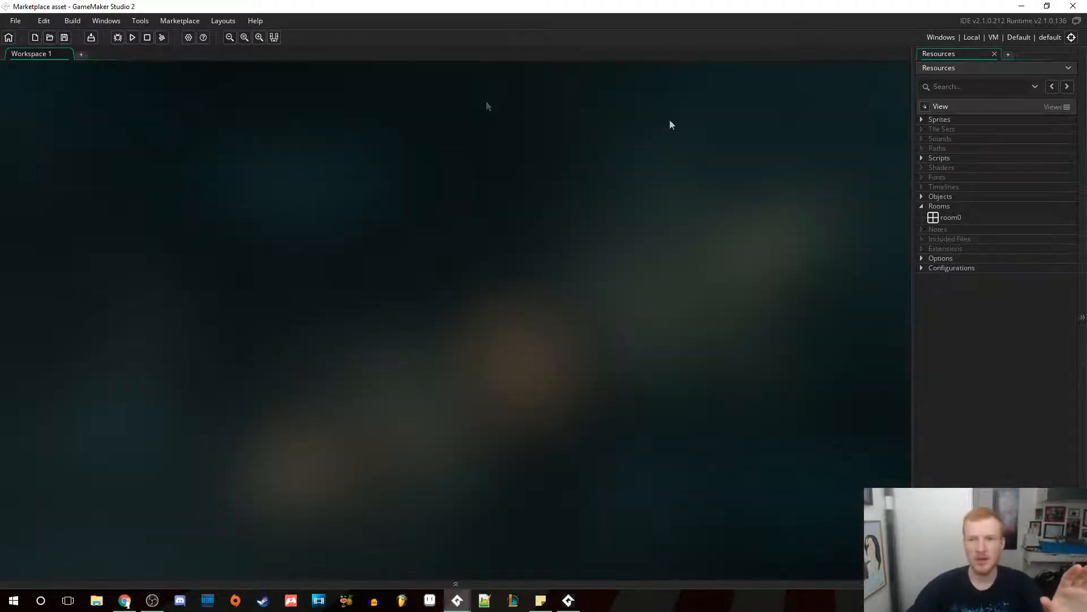
Expand the imported Helpers, Movement and Collision scripts groups in the resource tree to examine their scripts
click(921, 158)
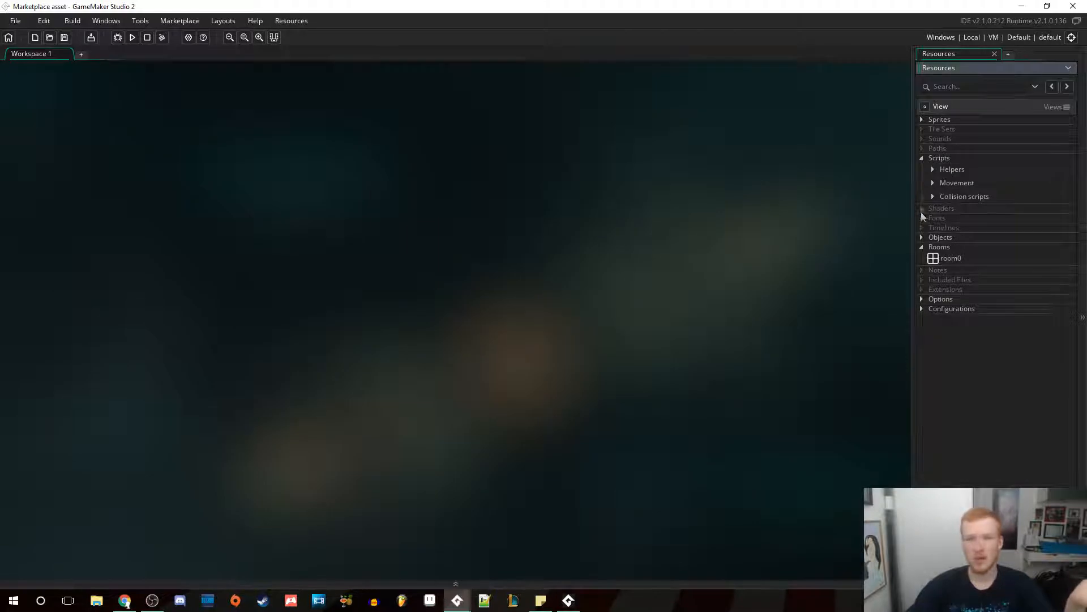
click(933, 170)
click(951, 187)
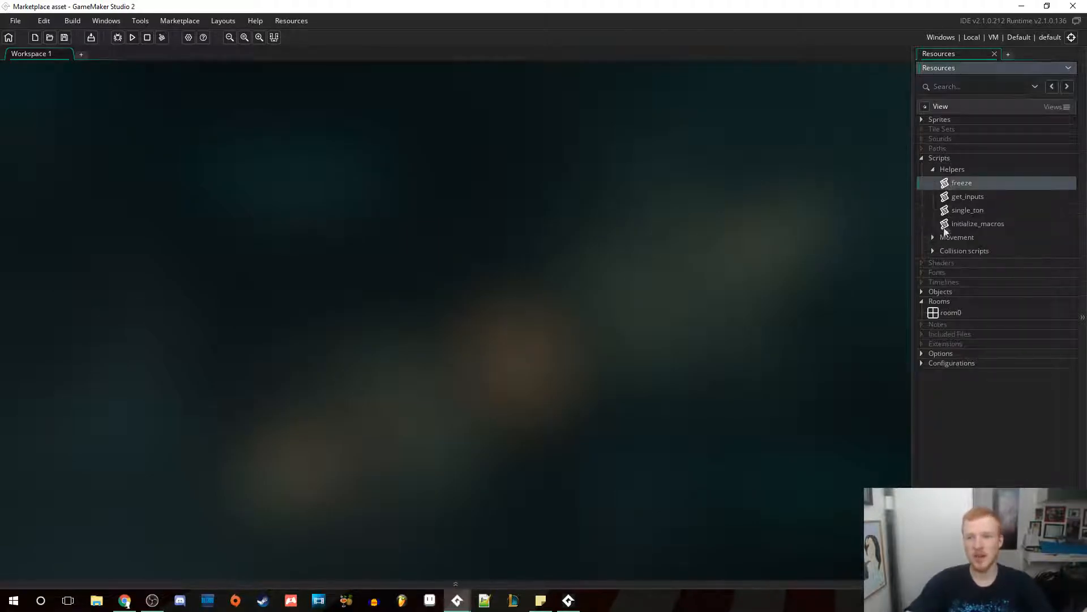
click(934, 237)
click(936, 262)
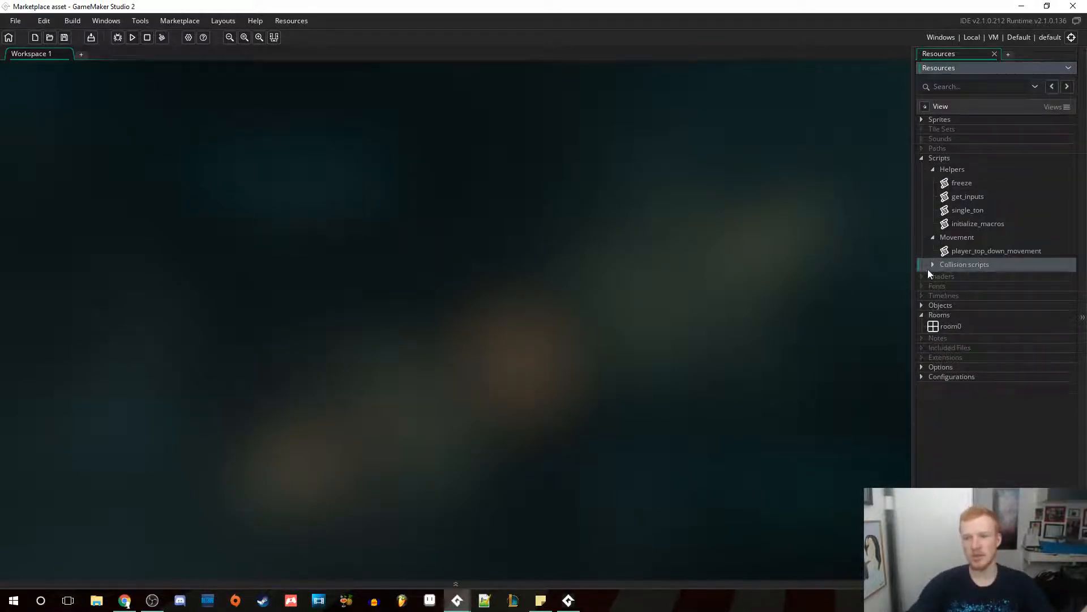
click(932, 265)
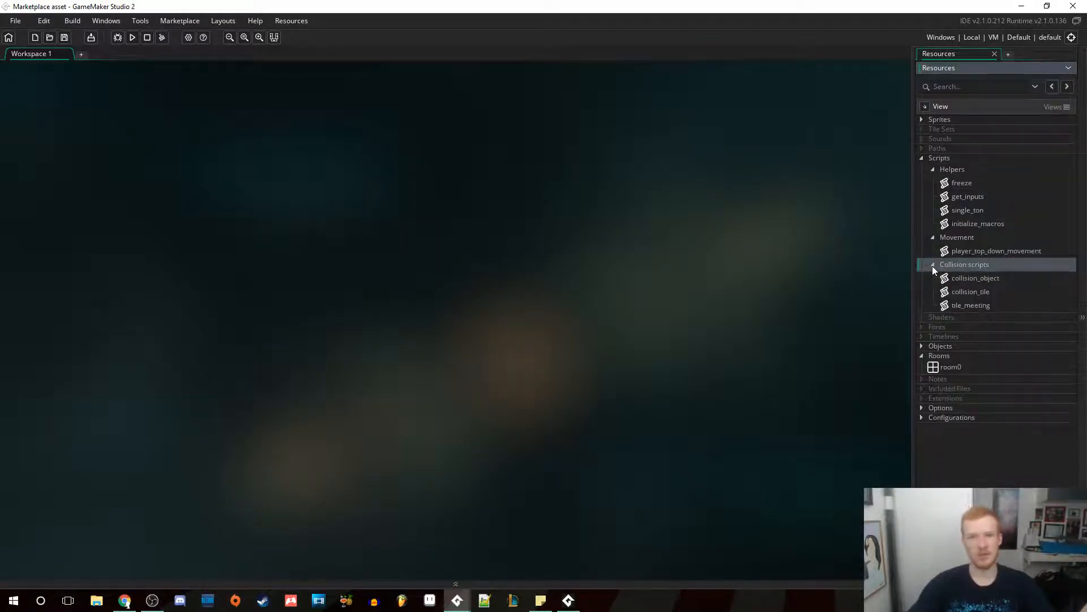
Open the get_inputs script, review its mouse, debug and movement key assignments, and close it
click(974, 214)
double_click(968, 197)
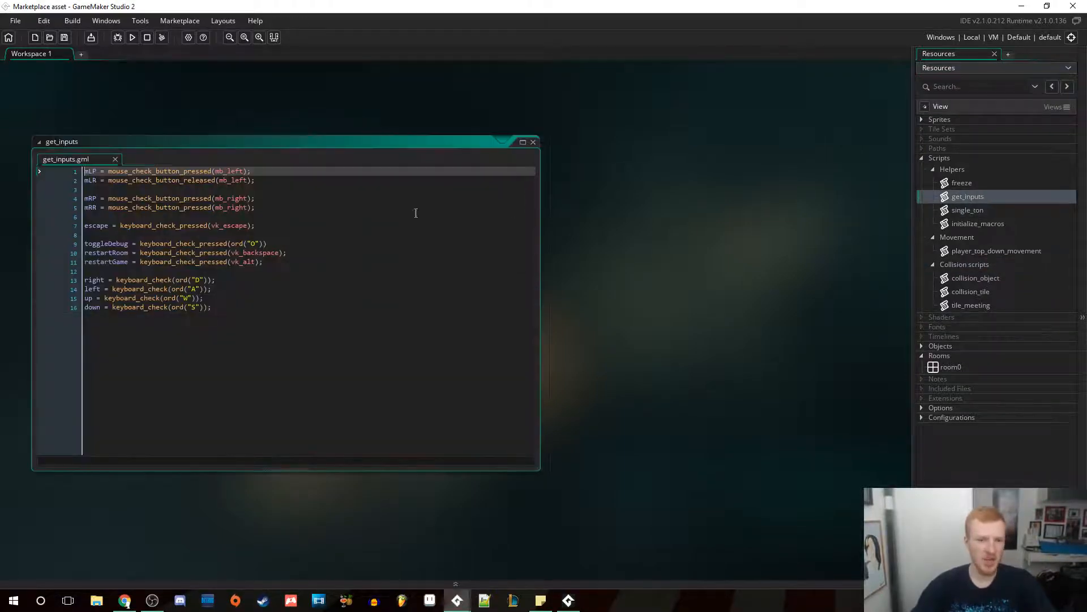
click(470, 245)
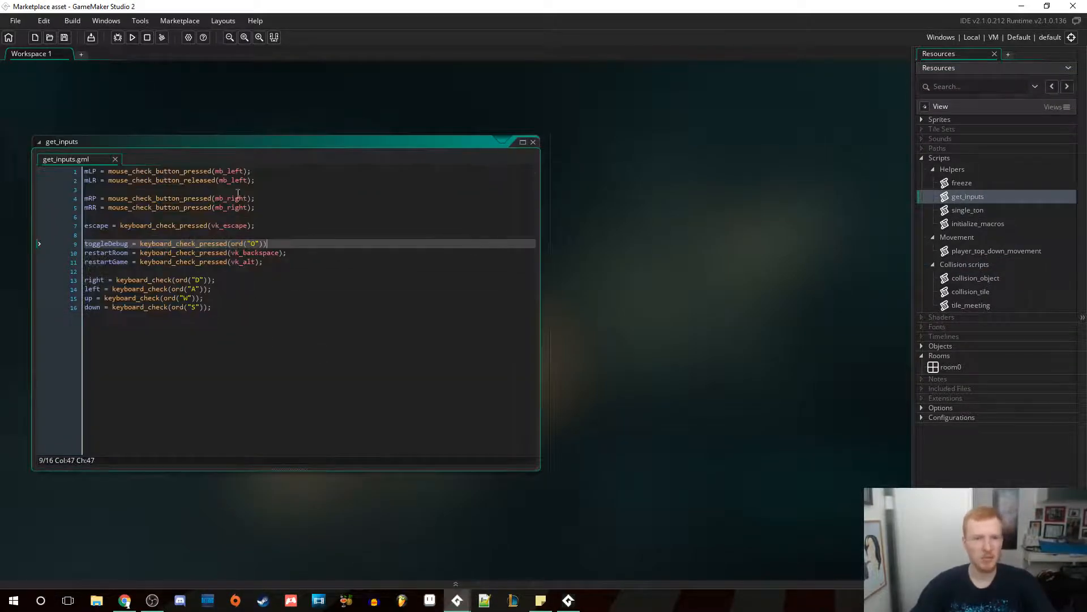
click(133, 280)
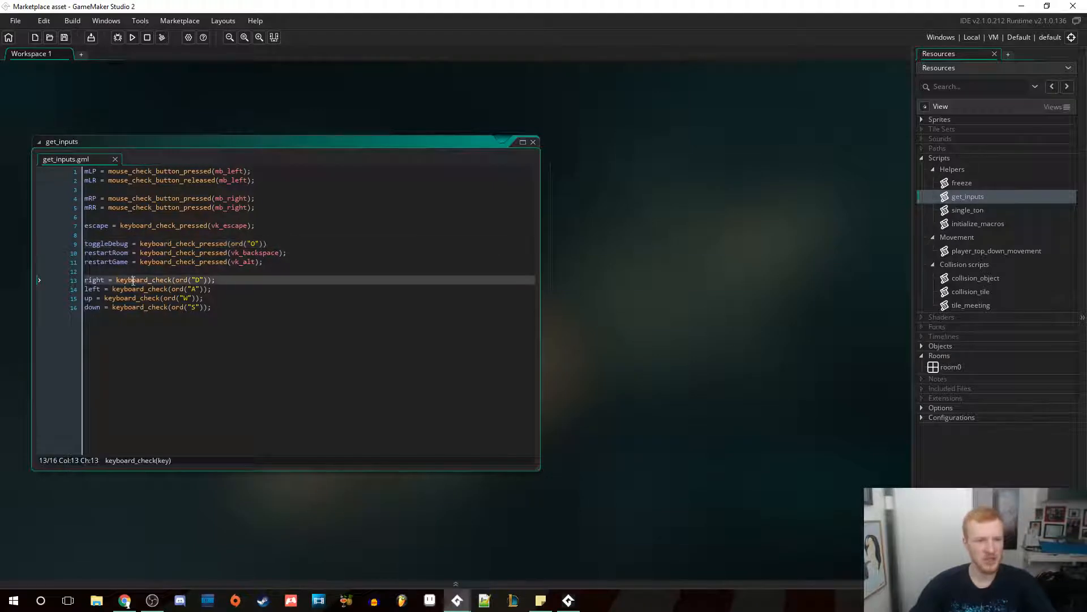
click(533, 142)
Review the code of the collision_object and collision_tile scripts, closing each one after reading
double_click(951, 278)
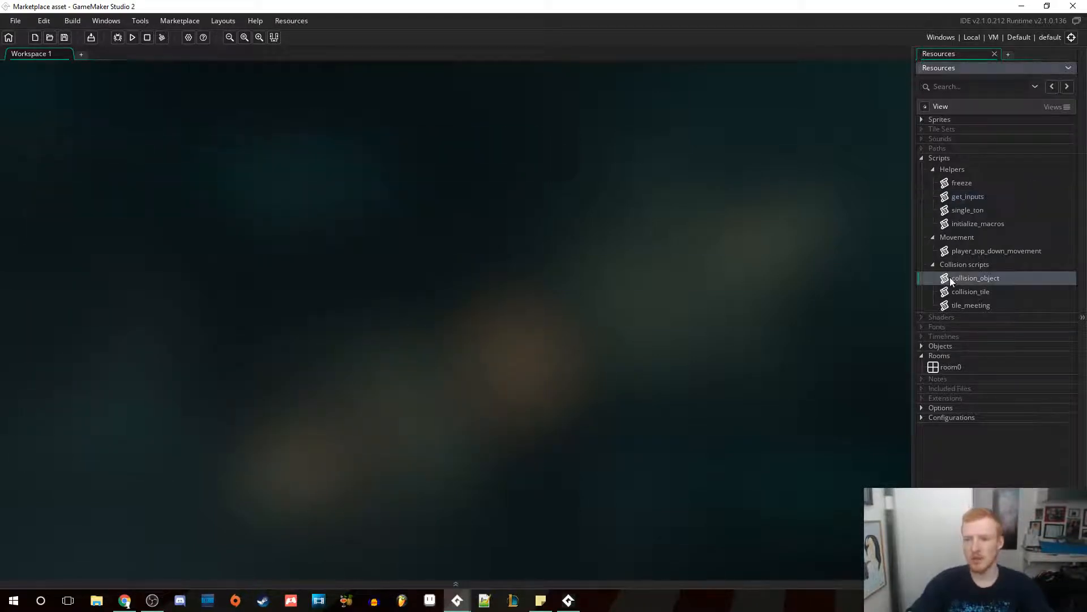
scroll(260, 276, down, 2)
scroll(262, 295, up, 2)
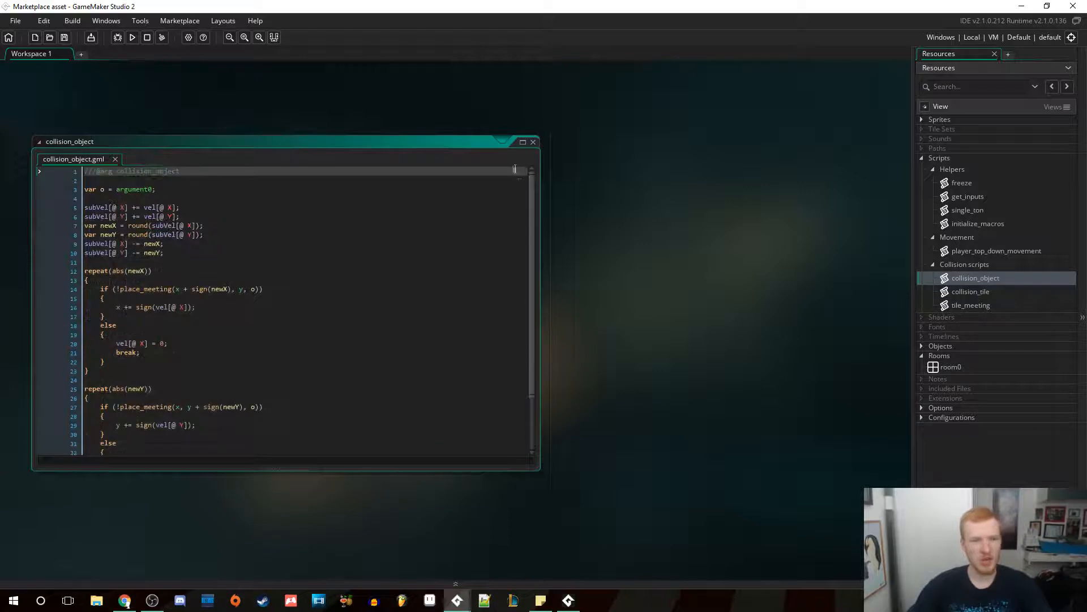
click(533, 143)
double_click(970, 292)
click(383, 417)
click(533, 142)
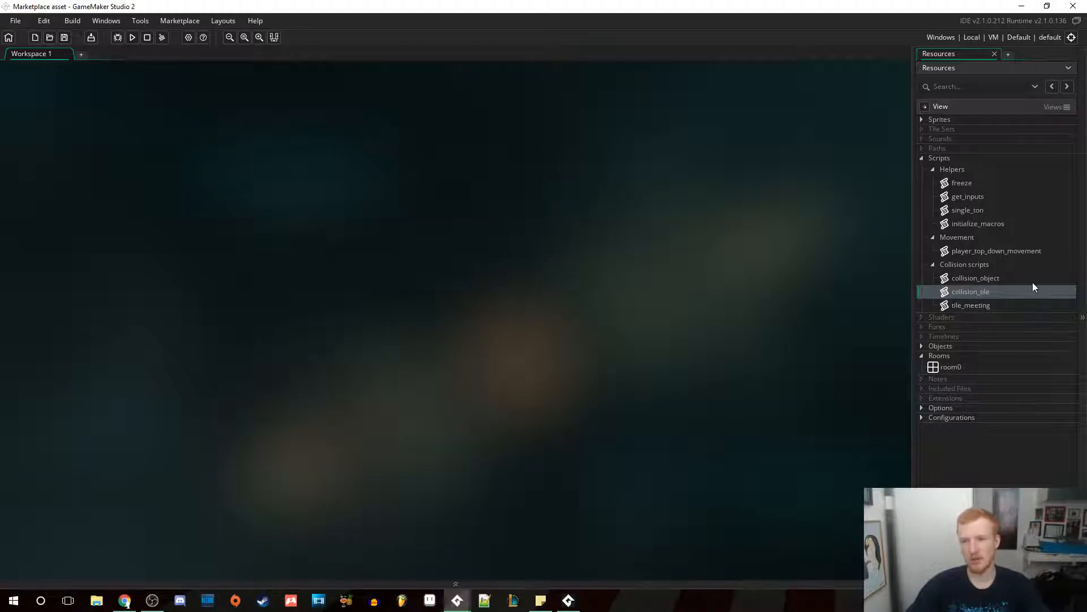
Open the tile_meeting script, read through its code and close it
double_click(981, 305)
scroll(229, 286, down, 2)
scroll(303, 303, up, 2)
click(533, 142)
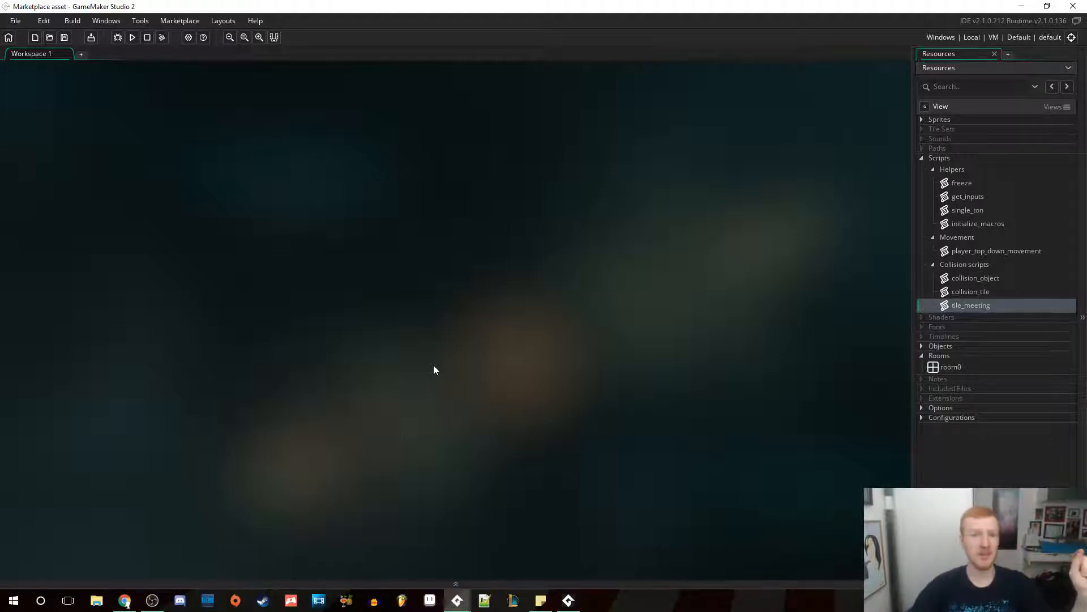
Switch to the Platformer essentials project and bring its game window to the front
mouse_move(457, 599)
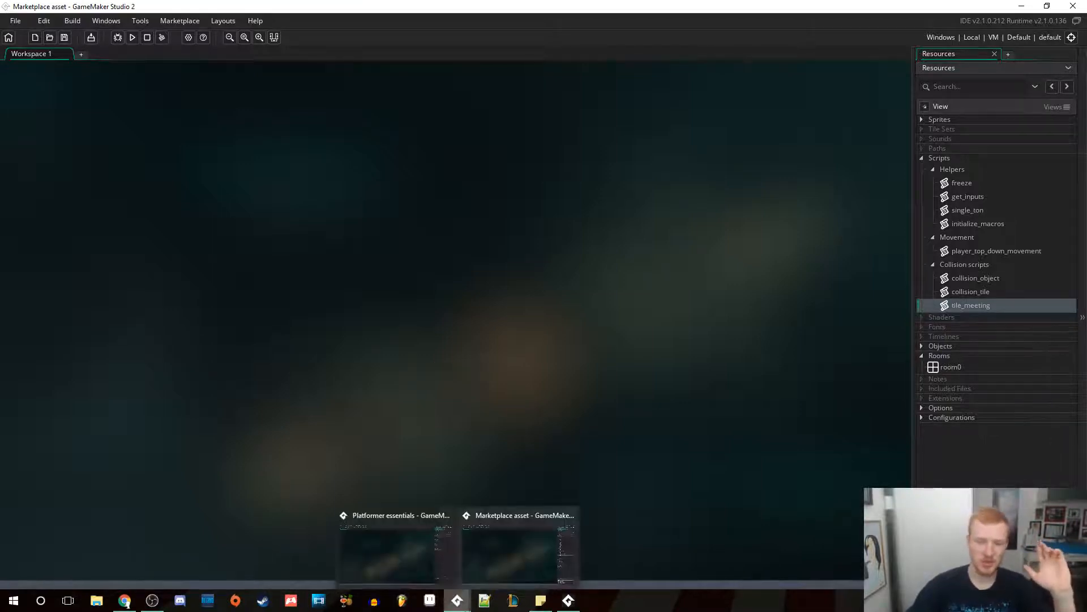
click(384, 548)
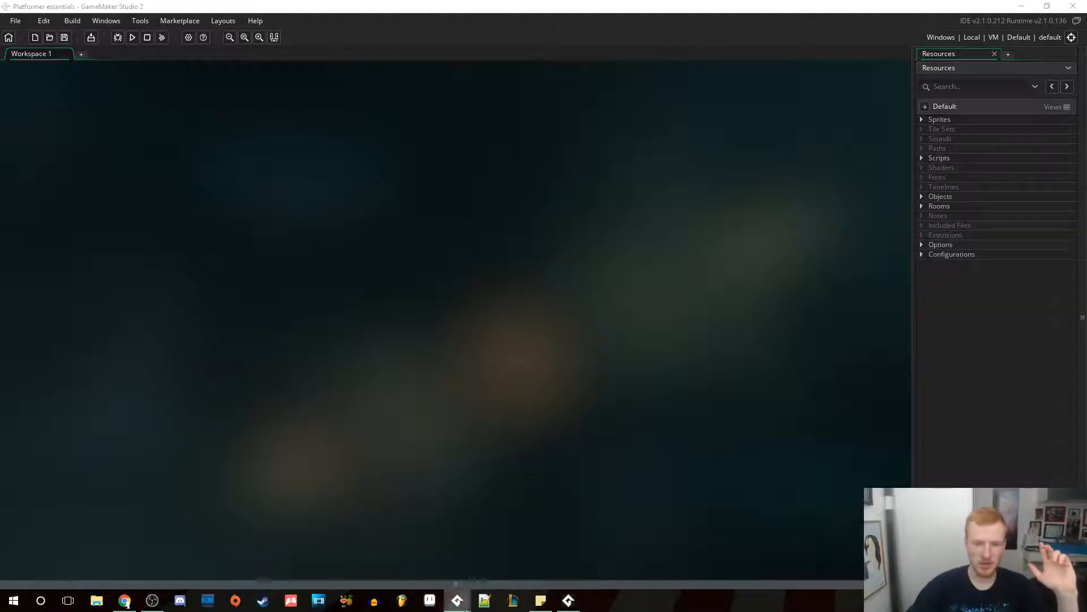
mouse_move(457, 599)
mouse_move(566, 516)
click(403, 551)
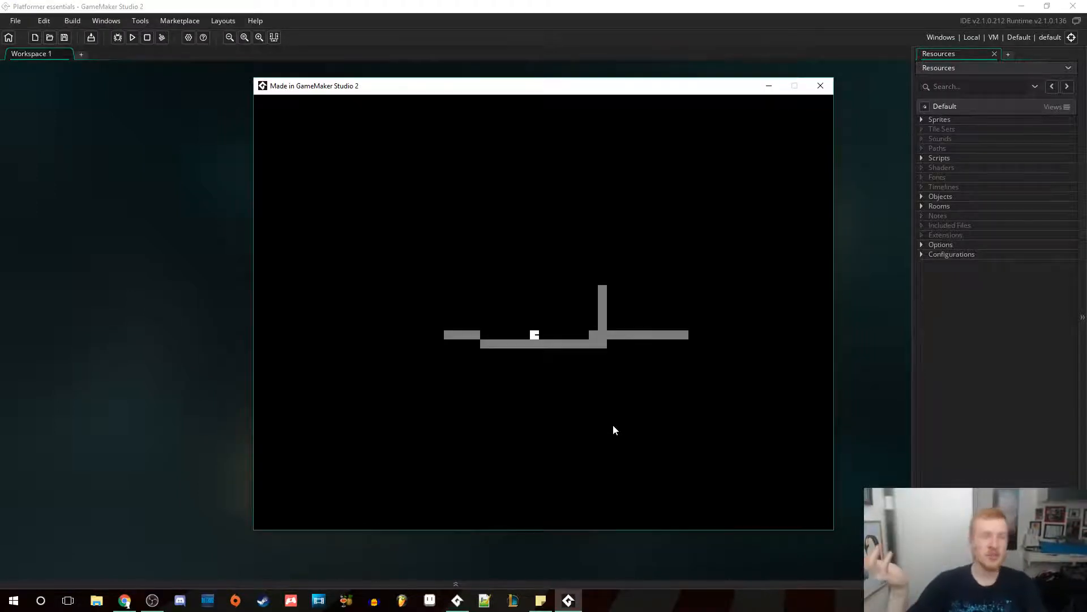
Test the player's sideways movement and jumping in the running platformer game
key(Left)
key(Right)
key(Left)
key(Right)
key(space)
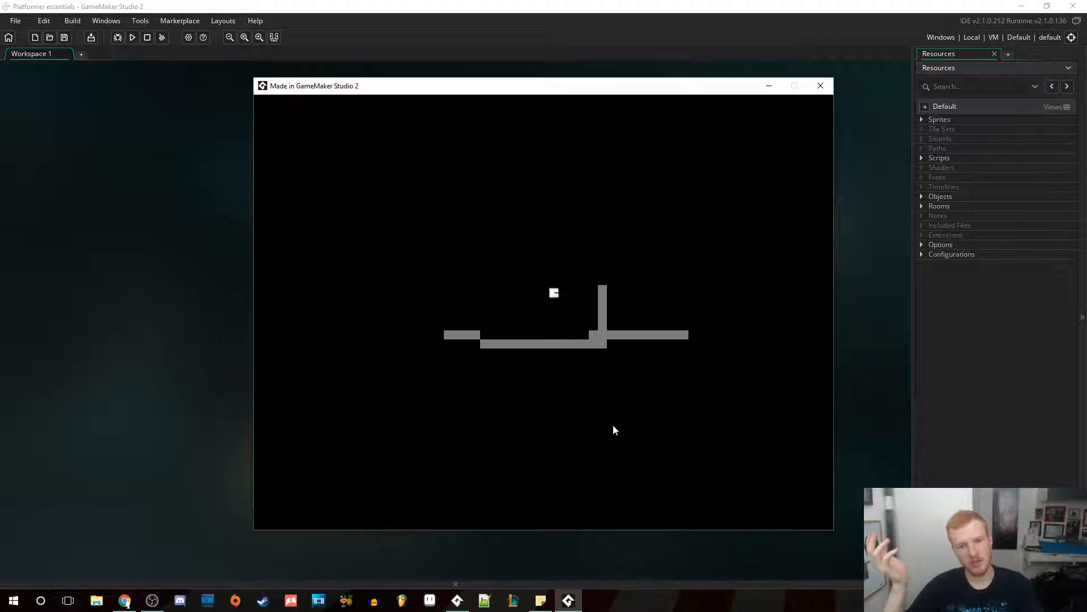
key(space)
key(Left)
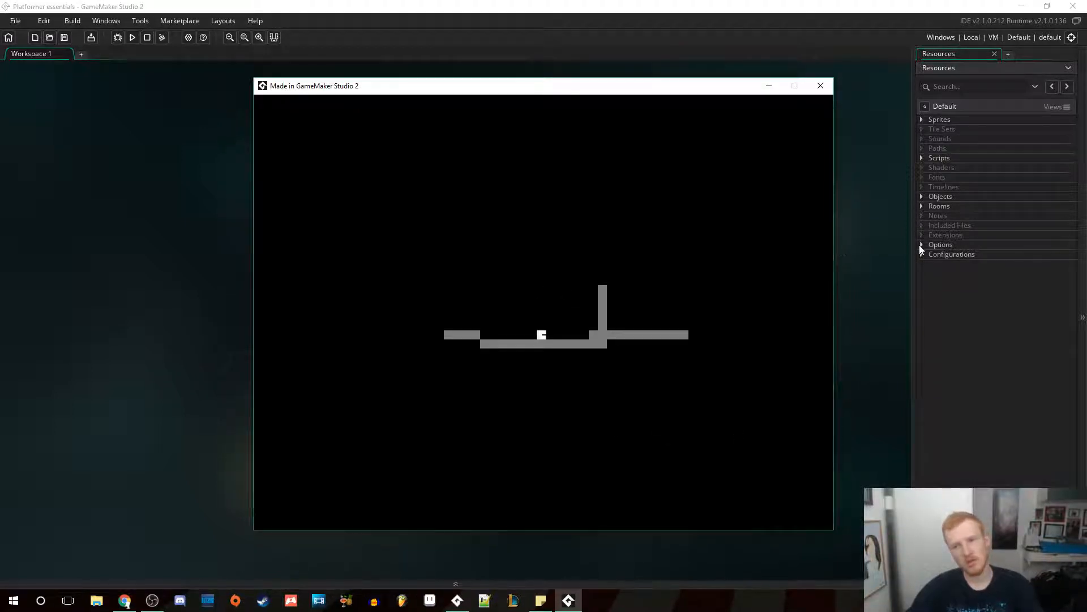
Set the project's game frames per second to 60 in the main game options and apply the change
click(921, 245)
double_click(929, 257)
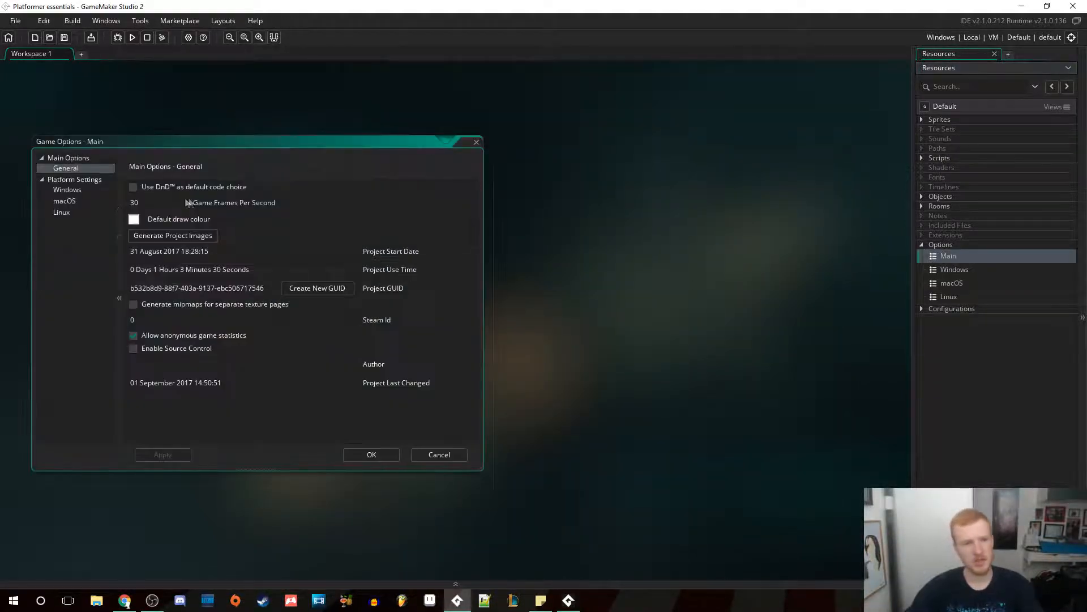
double_click(161, 201)
text(60)
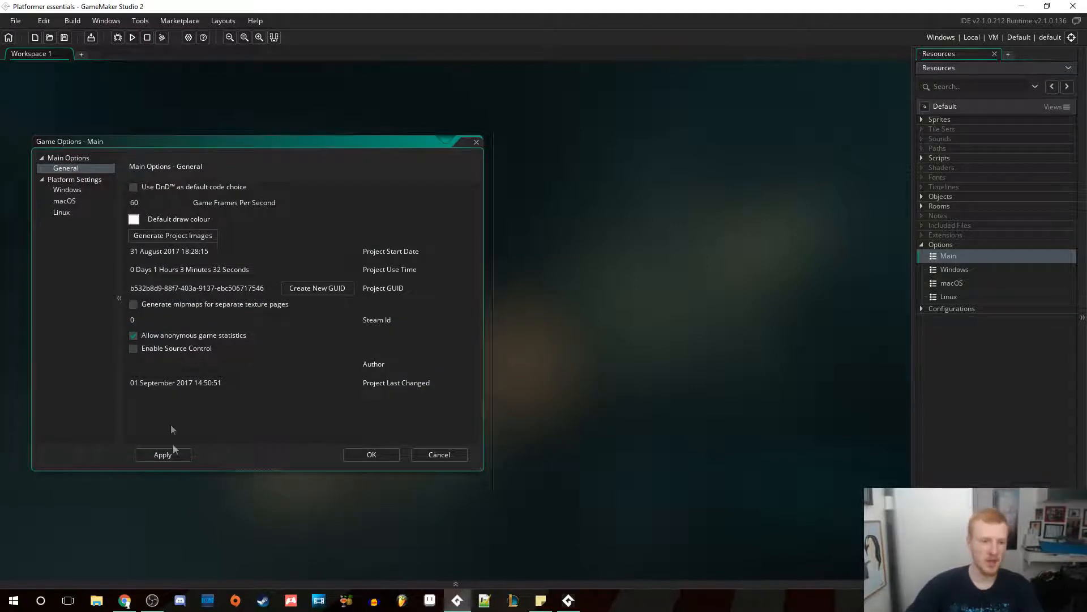
click(162, 455)
Run the platformer game, test moving and jumping around the wall, and close the game and the options window
click(132, 37)
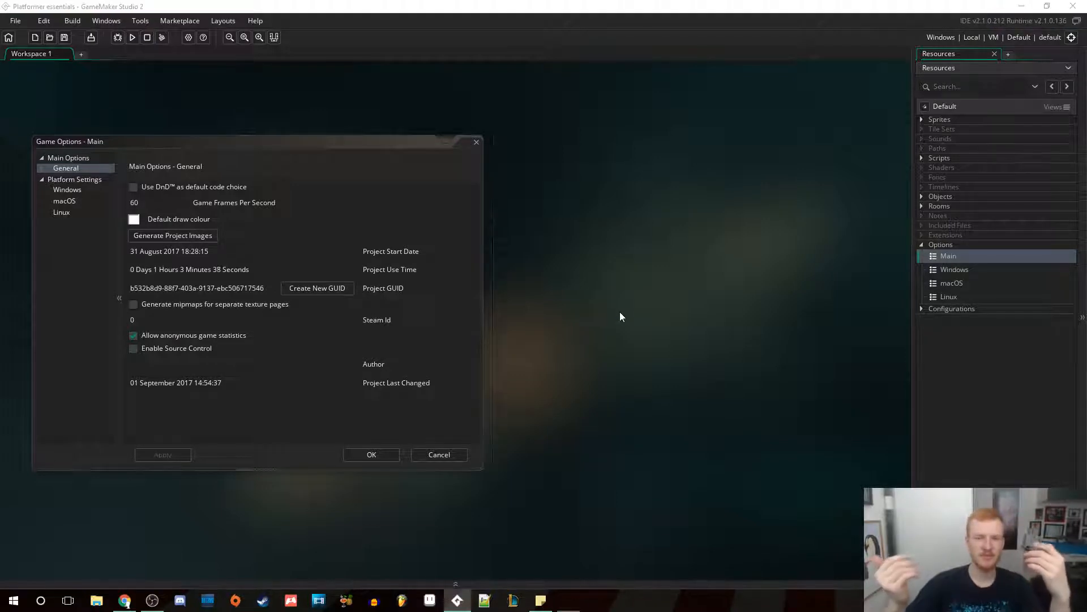
key(Right)
key(Left)
key(Right)
key(Left)
key(Up)
key(Left)
key(Right)
key(Up)
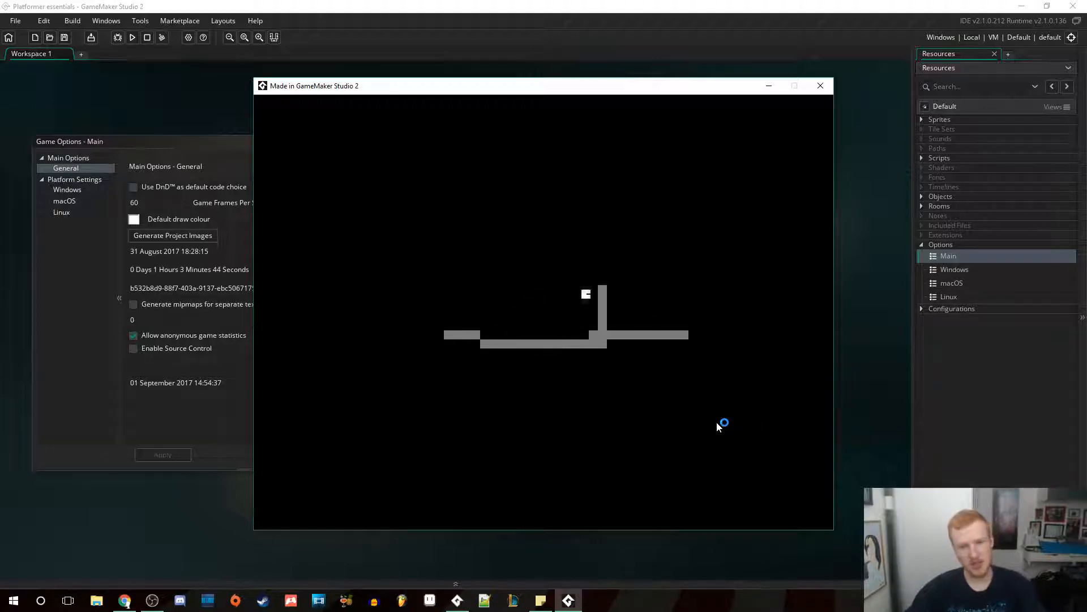
key(Up)
key(Right)
key(Left)
key(Up)
key(Up)
key(Right)
key(Left)
key(Up)
key(Left)
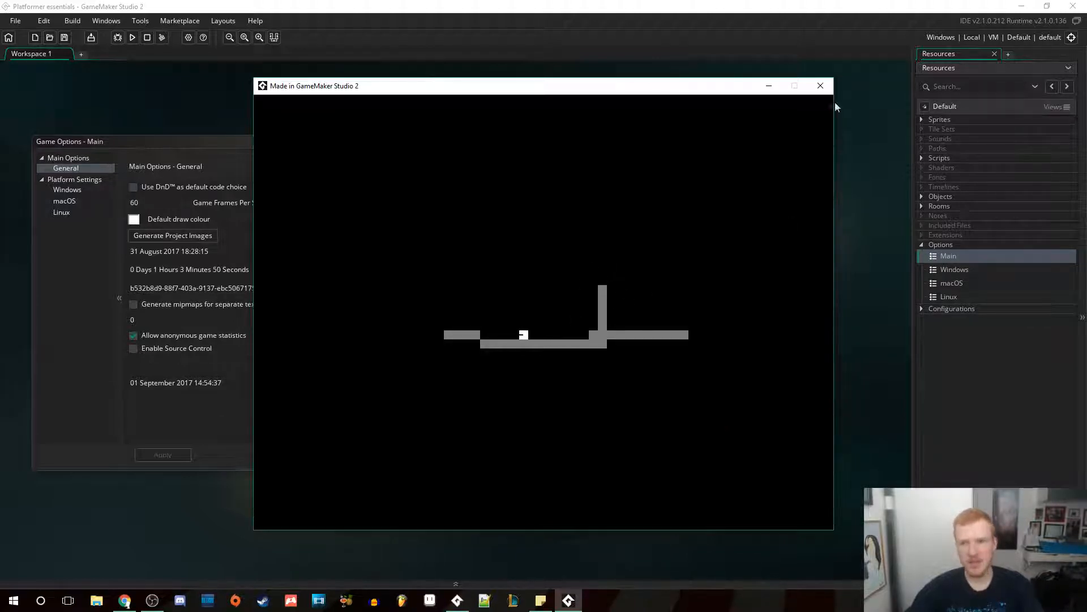
click(821, 85)
click(476, 143)
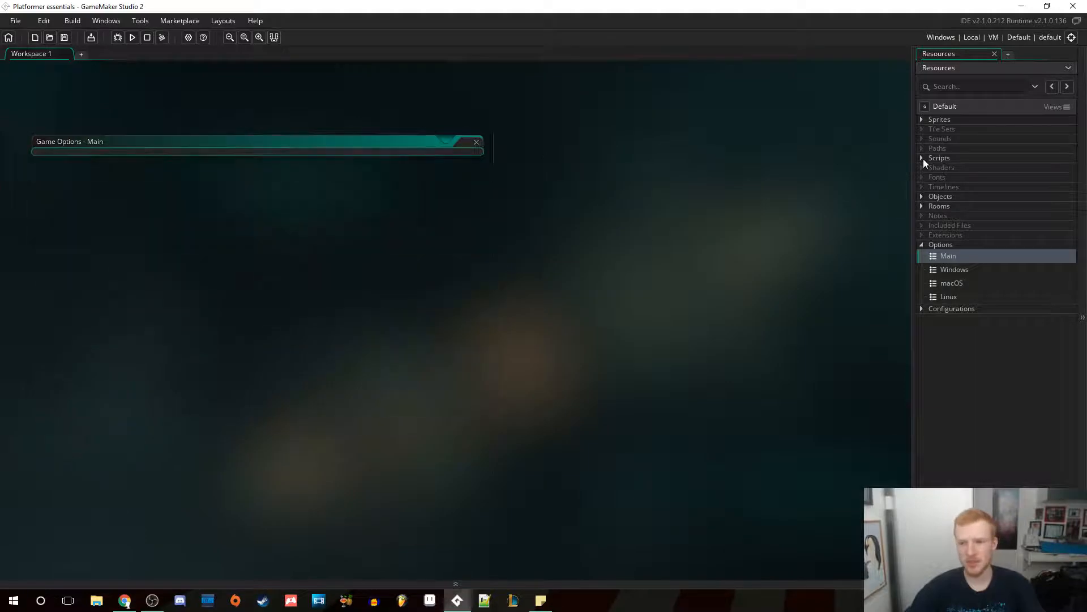
Expand the Helpers, Collision scripts and Movement groups under the platformer project's scripts
click(922, 158)
click(932, 168)
click(932, 237)
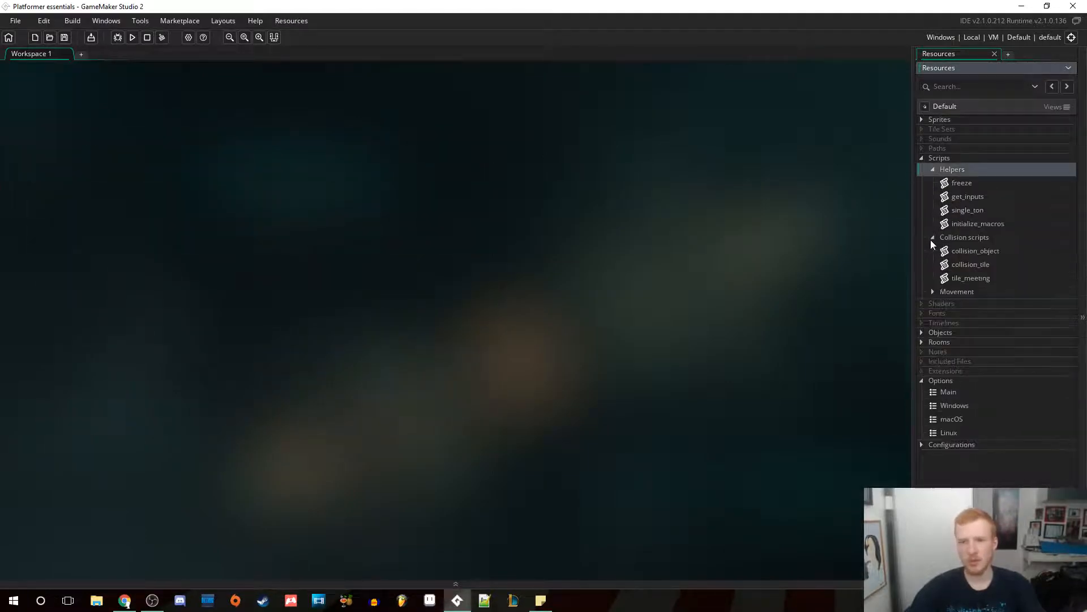
click(934, 291)
click(936, 290)
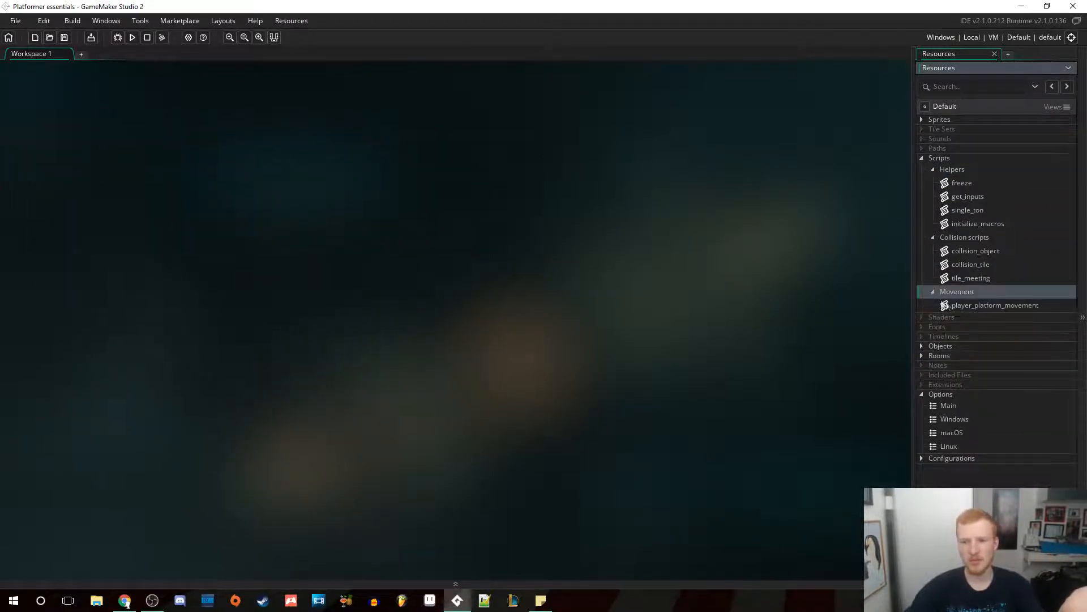
Open the player_platform_movement script, read its wall-slide and jump code in a maximized editor, and close it
double_click(954, 304)
scroll(359, 427, down, 15)
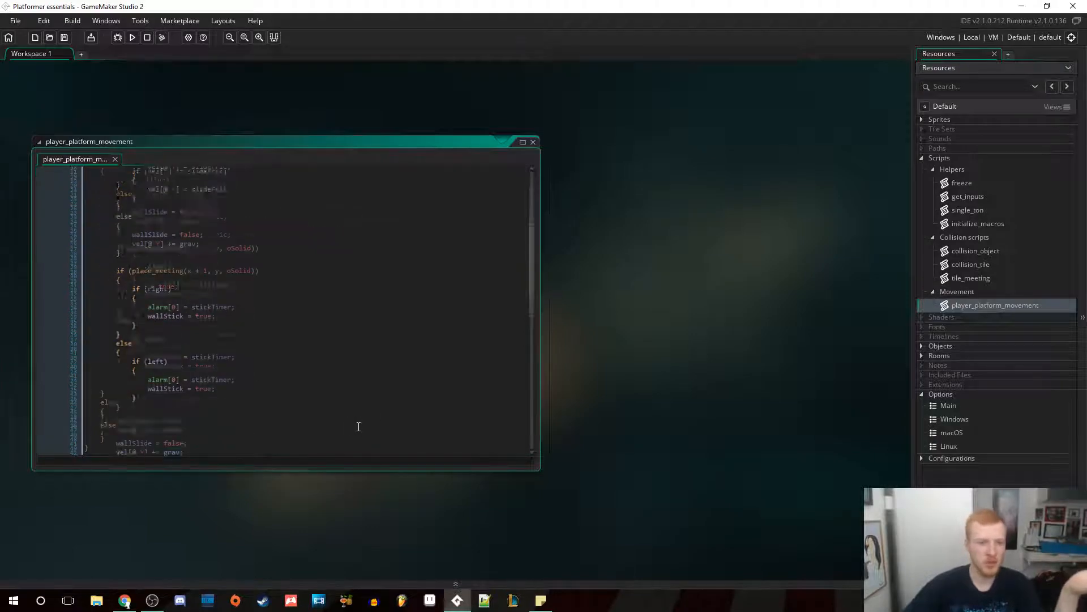
scroll(359, 344, up, 10)
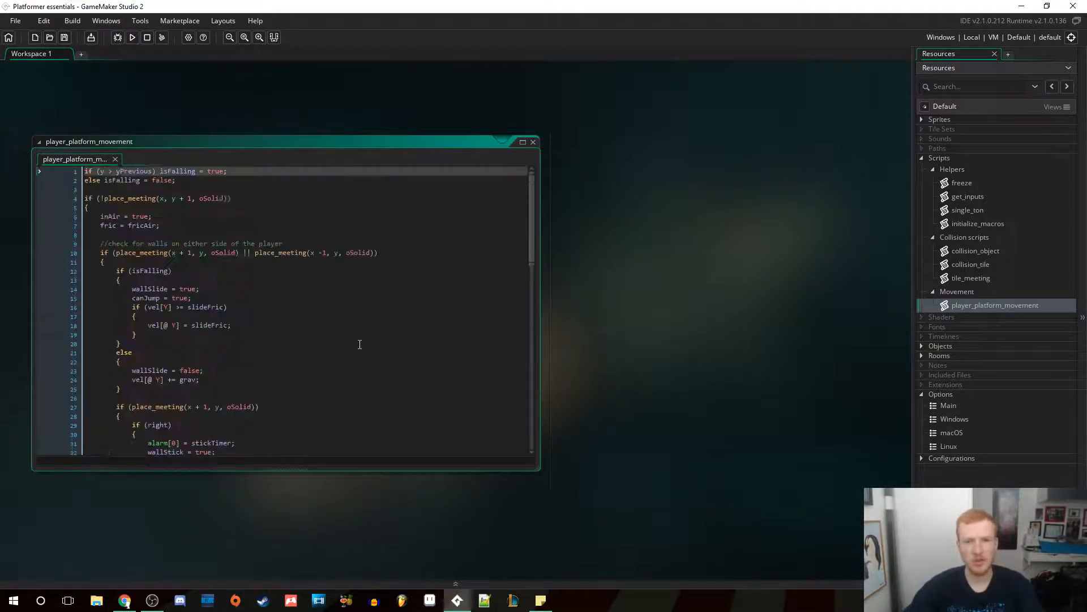
scroll(439, 293, down, 2)
scroll(439, 294, up, 2)
click(522, 142)
scroll(464, 320, down, 7)
scroll(464, 320, up, 12)
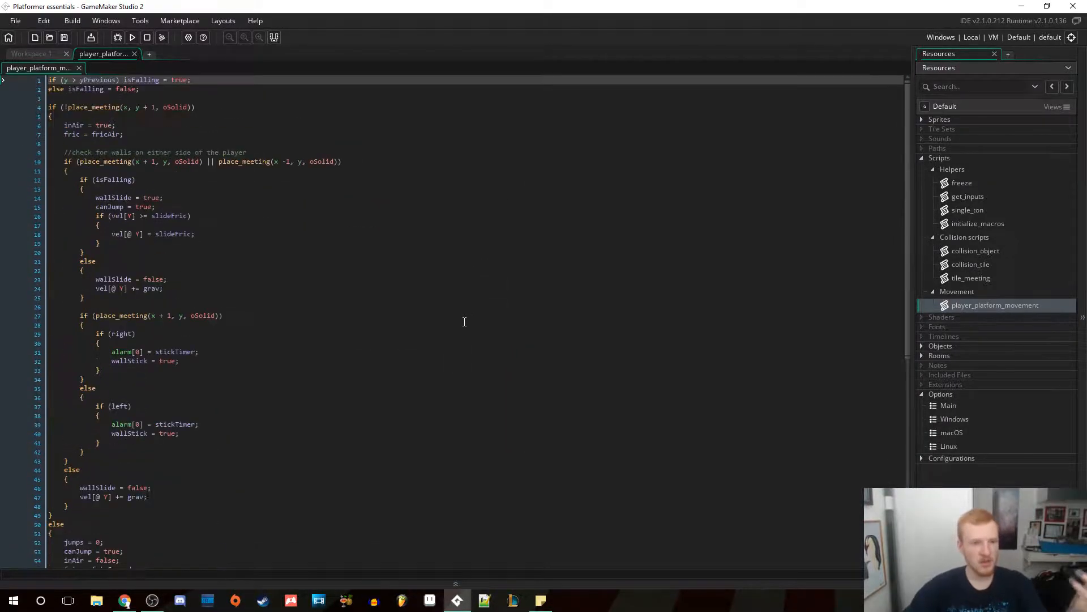
click(135, 54)
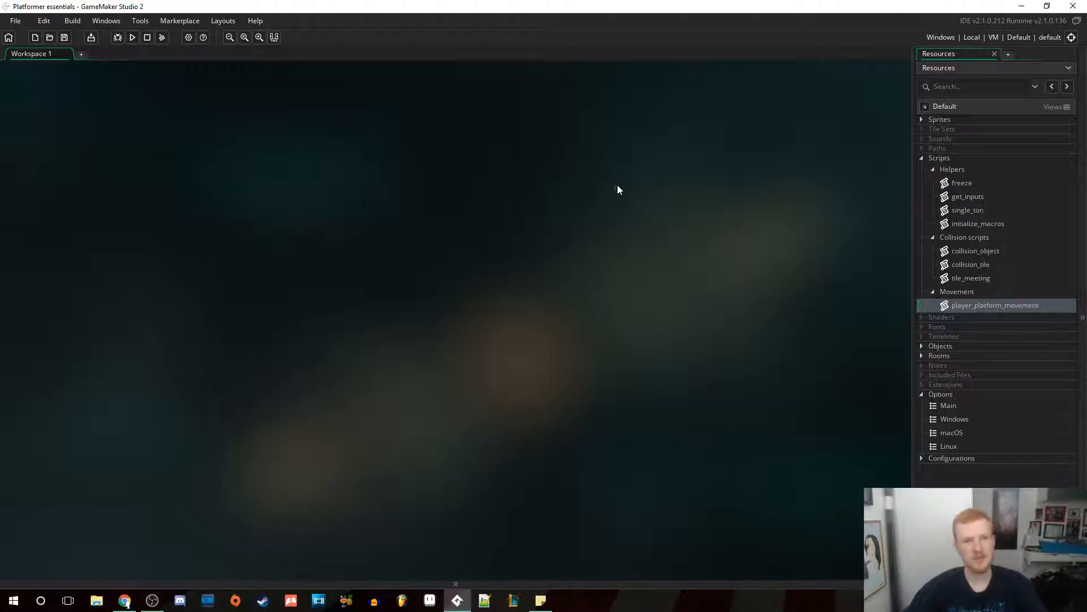
Expand the project's Objects group and start creating a new marketplace package from the project
click(921, 346)
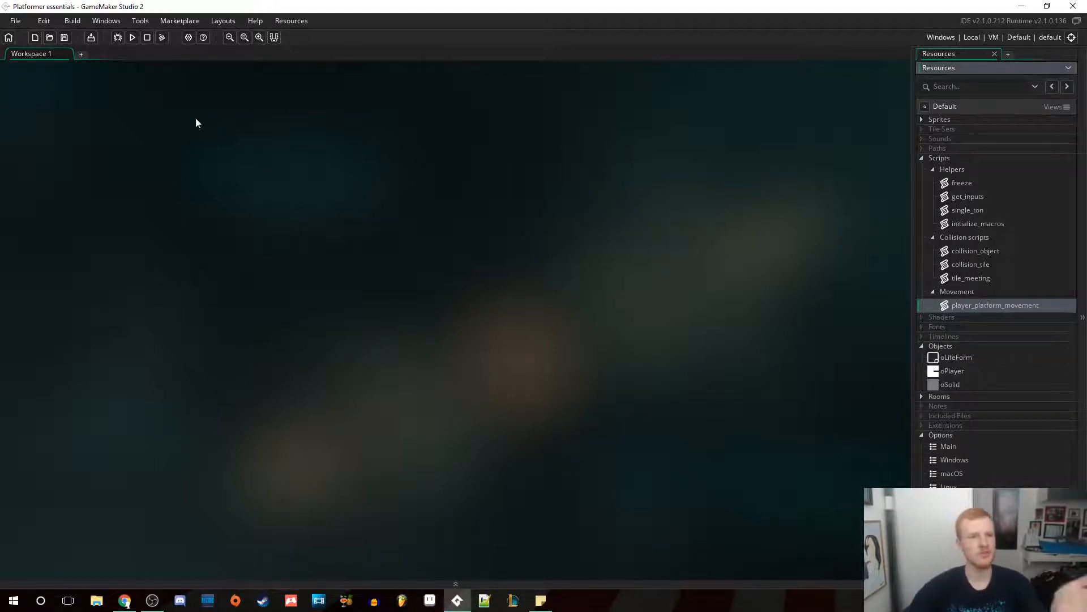
click(175, 26)
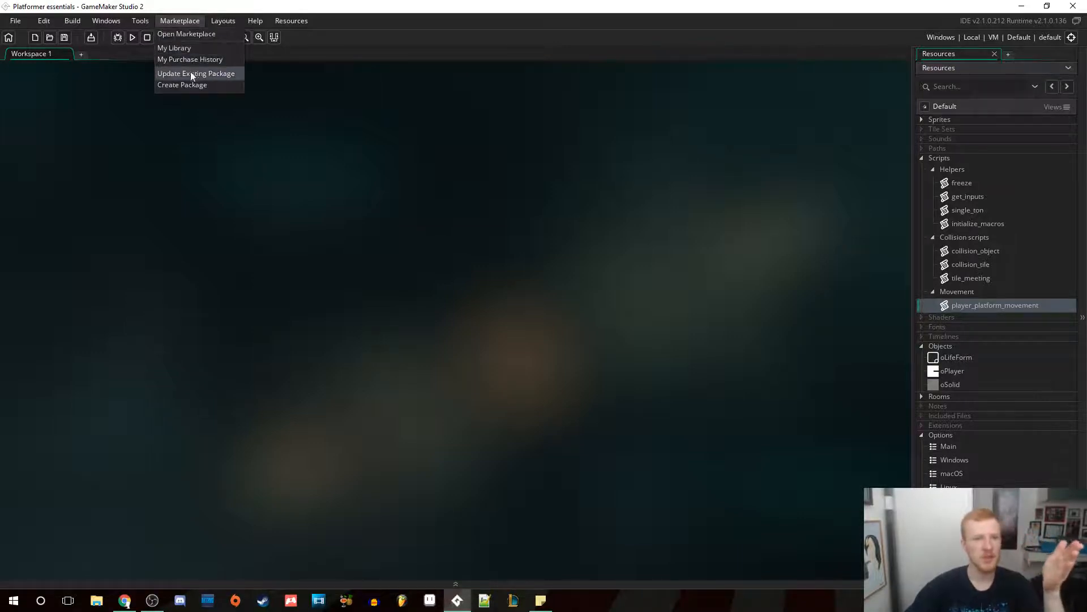
click(192, 86)
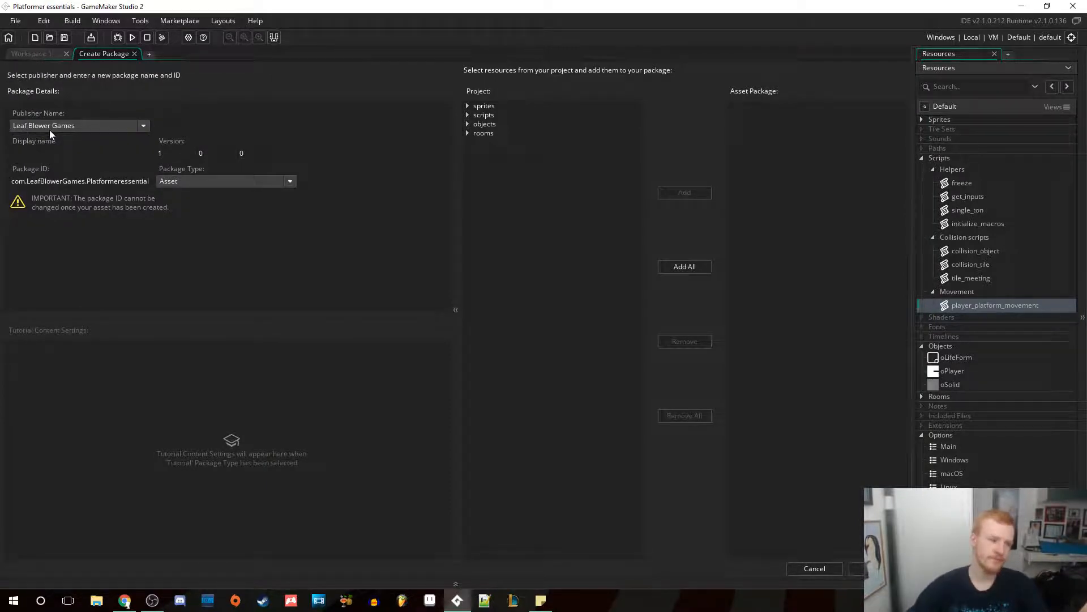
Fill in the package details with publisher Leaf Blower Games, display name Platformer Essentials and package type Asset
click(132, 126)
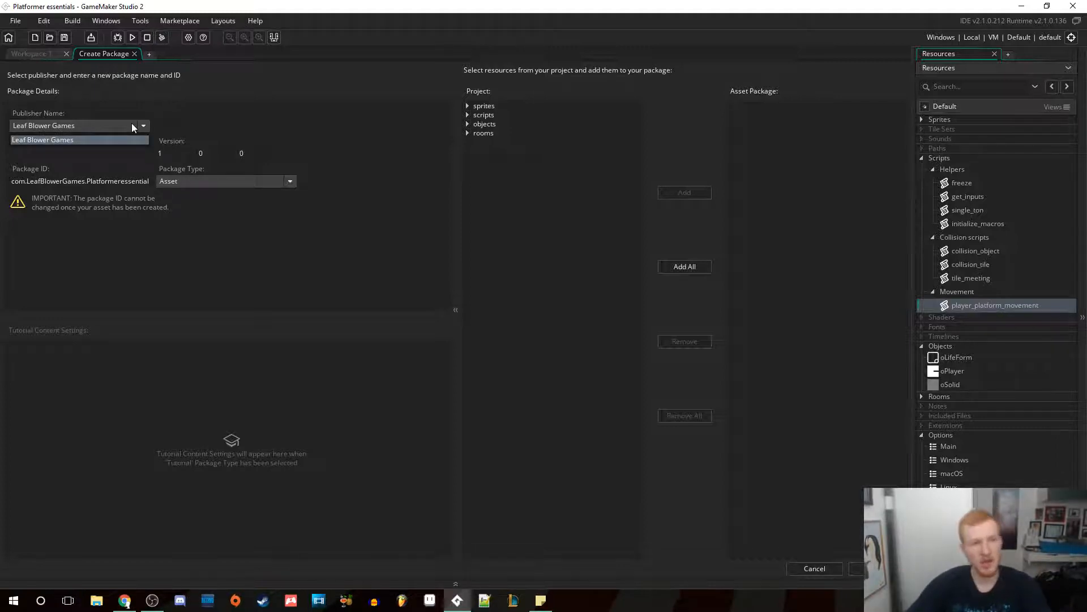
click(212, 119)
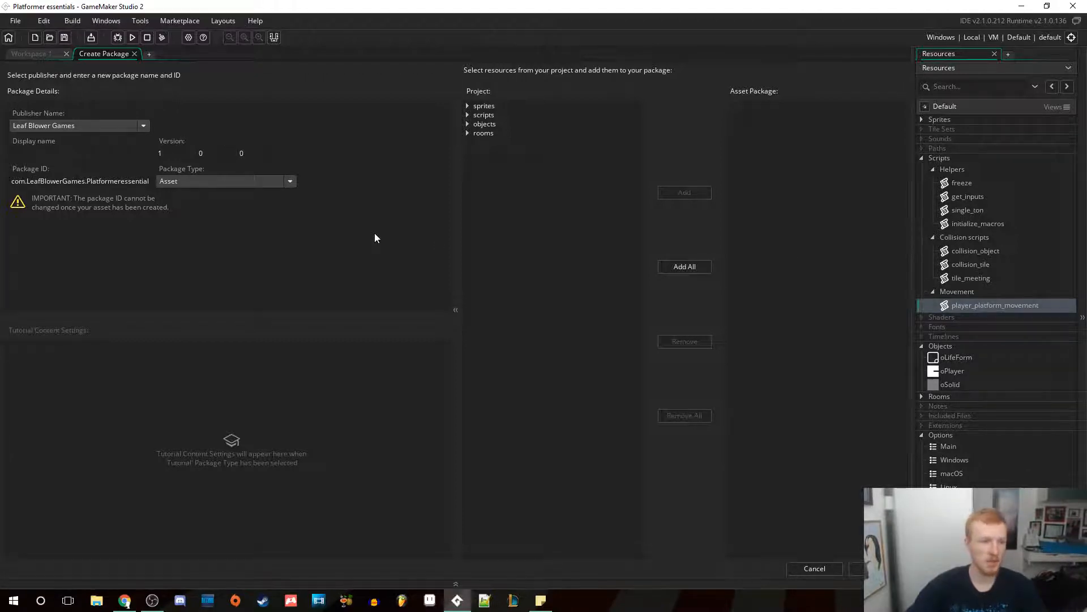
click(90, 128)
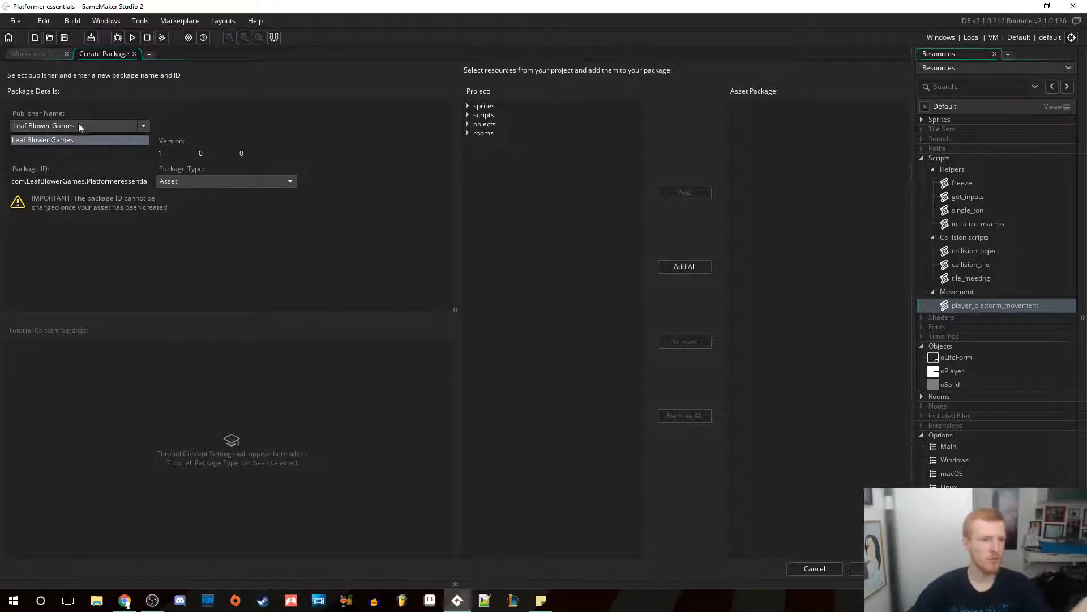
click(33, 143)
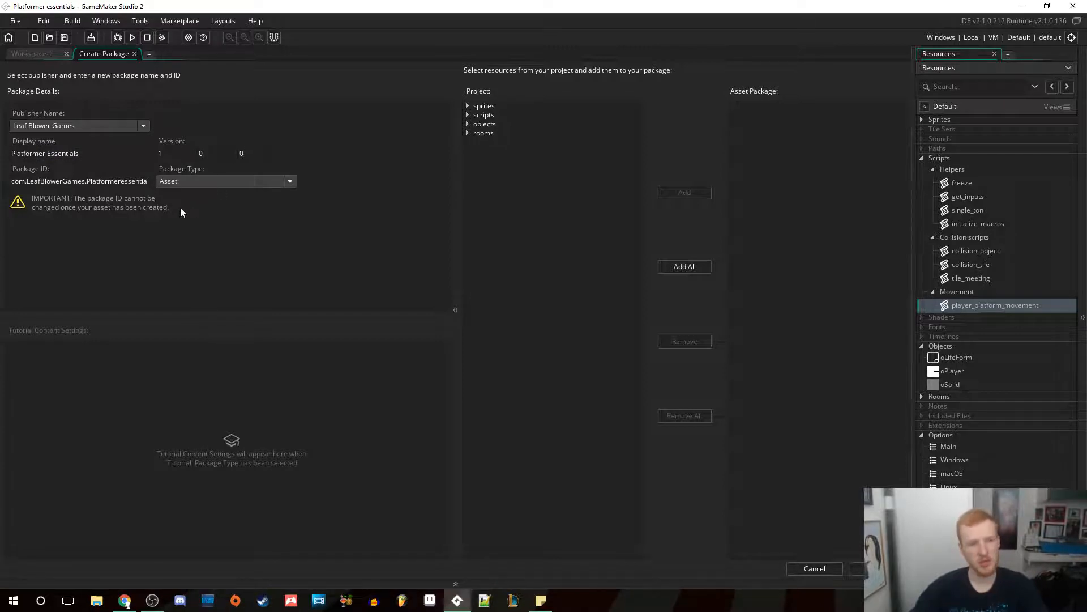
click(192, 181)
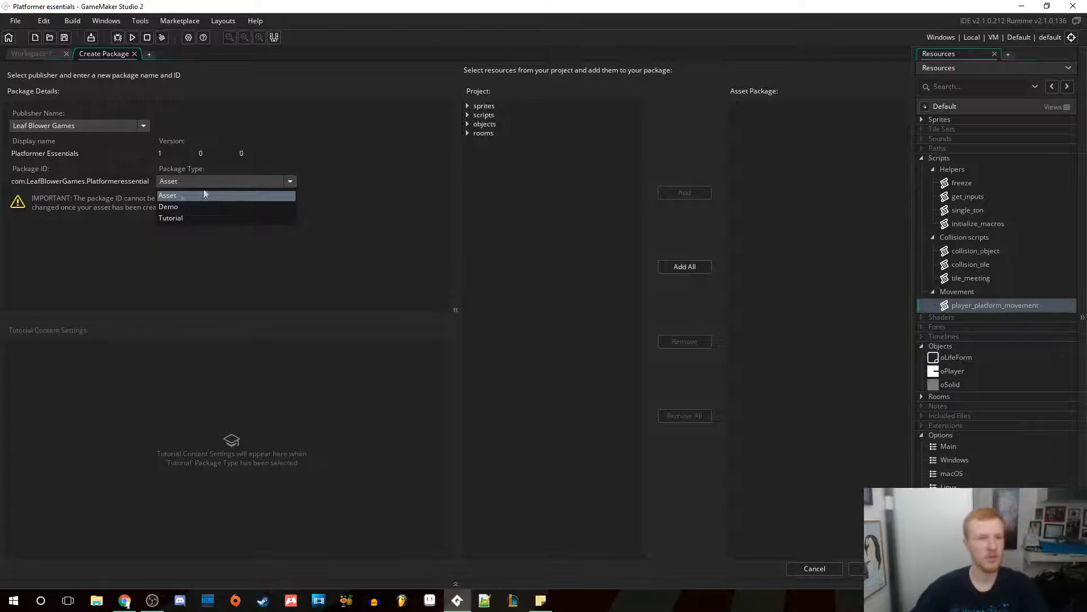
click(297, 188)
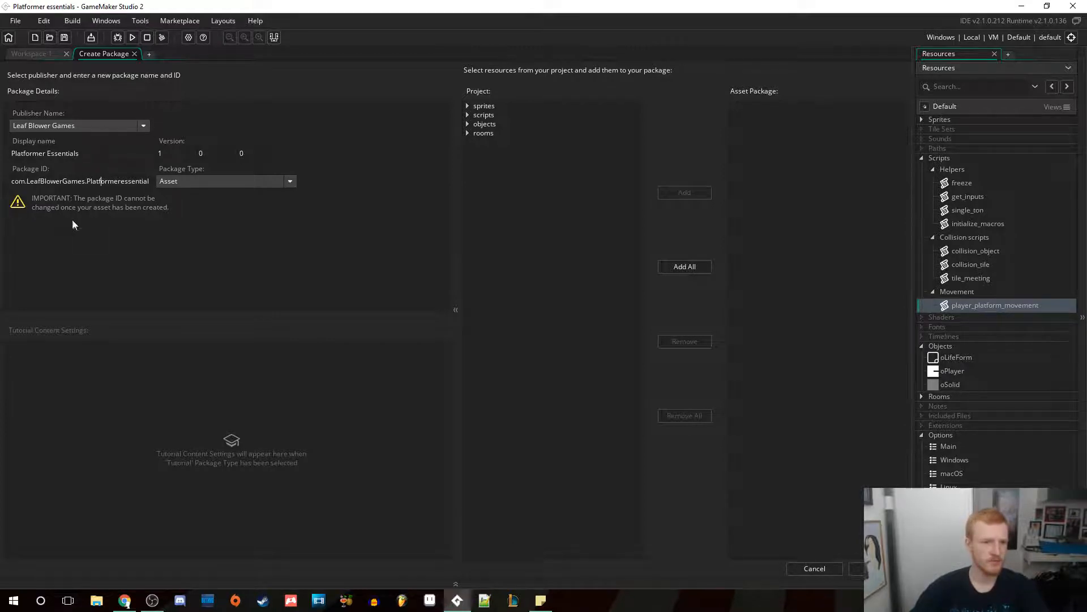
Correct the package ID to com.LeafBlowerGames.Platformeressentials
click(140, 180)
text(s)
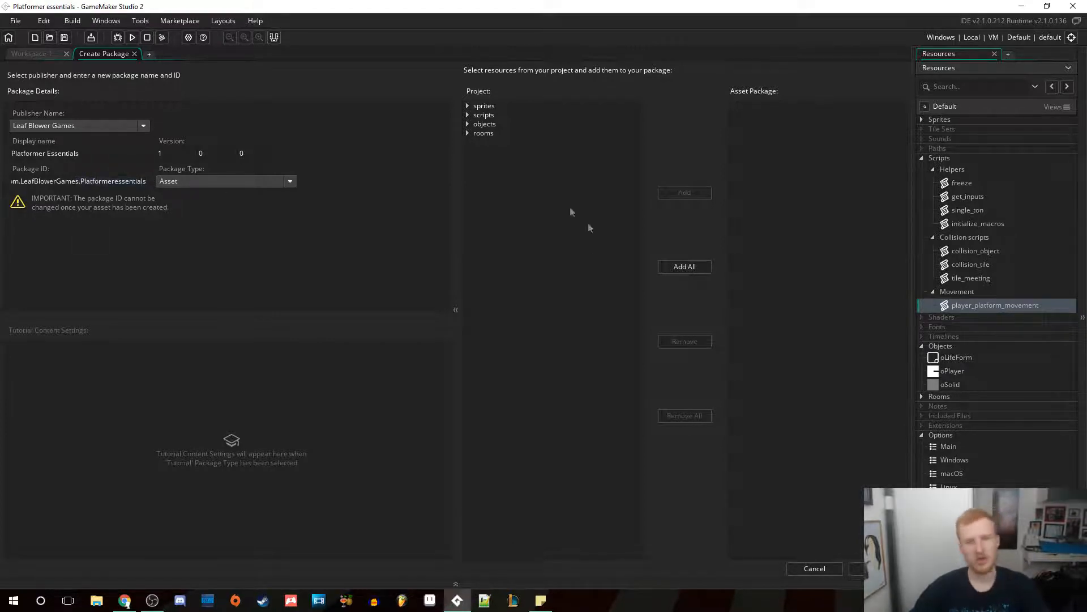
drag(62, 182, 3, 184)
click(119, 178)
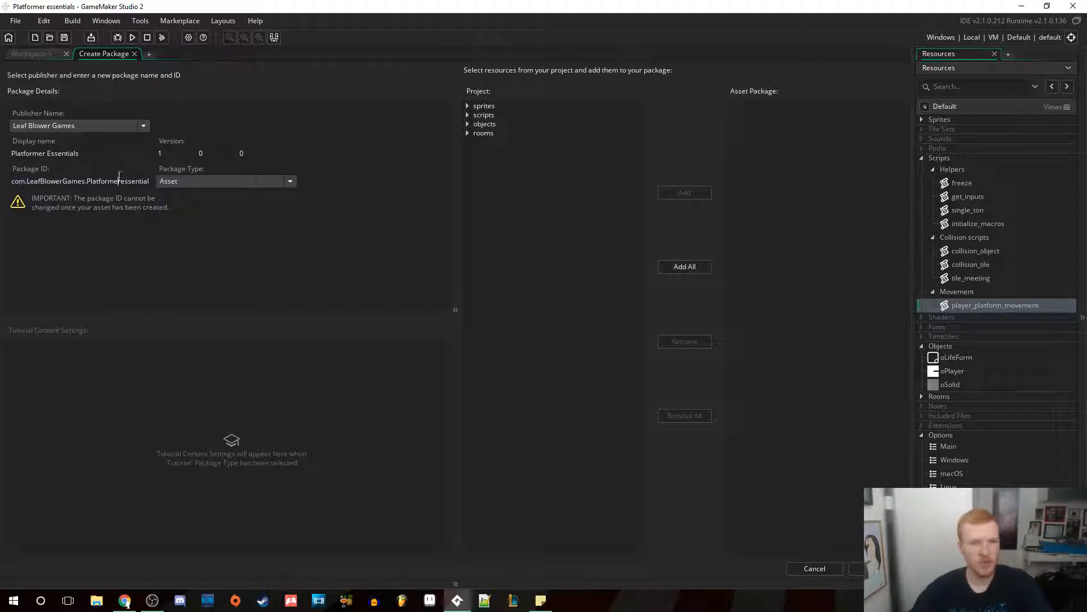
Expand the sprites, scripts, objects and rooms groups, plus the Helpers, Collision scripts and Movement subgroups, in the package's project resource list
click(471, 108)
click(468, 132)
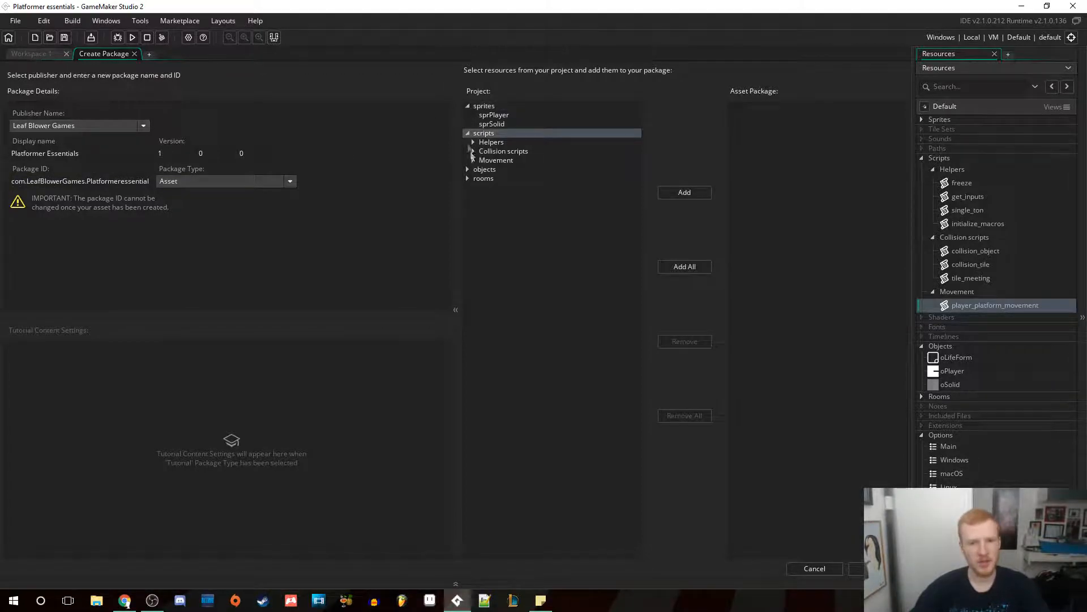
click(468, 169)
click(468, 205)
click(473, 142)
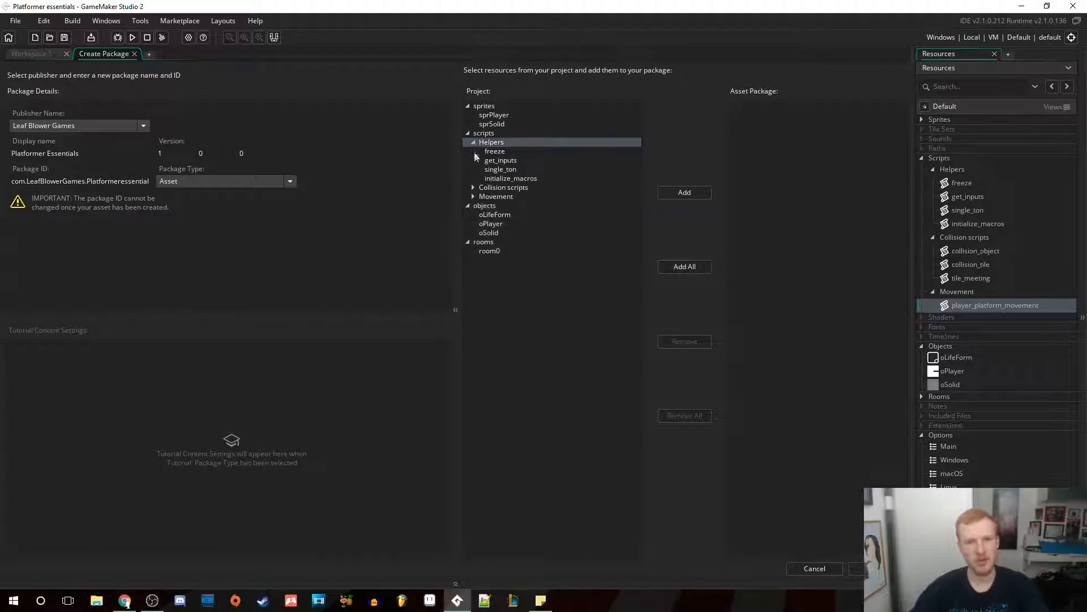
click(472, 188)
click(474, 223)
Add the tile_meeting script to the asset package and expand the package's scripts group
click(617, 216)
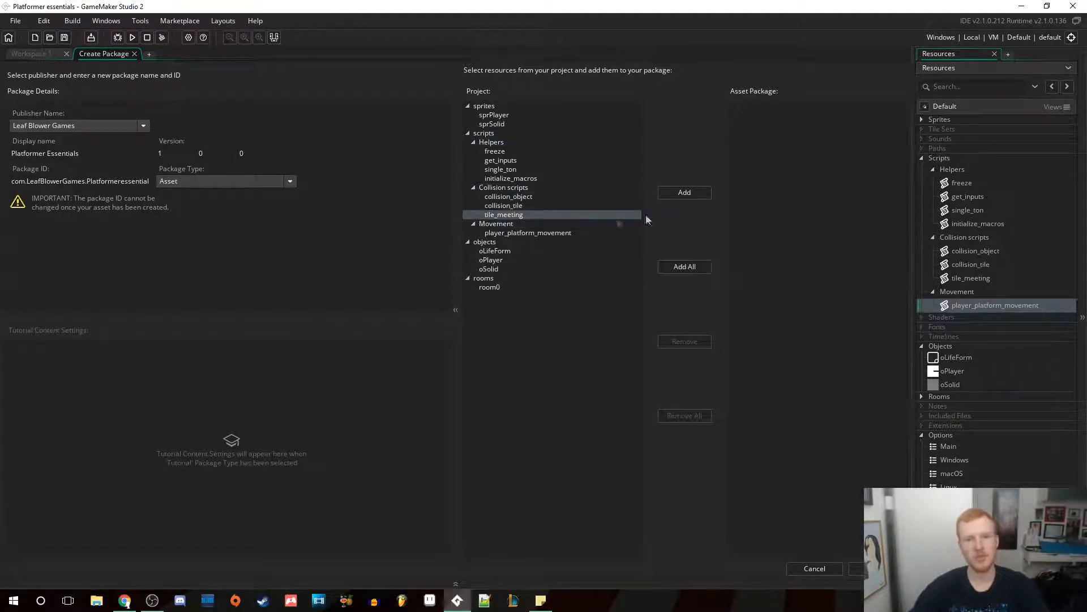
click(683, 199)
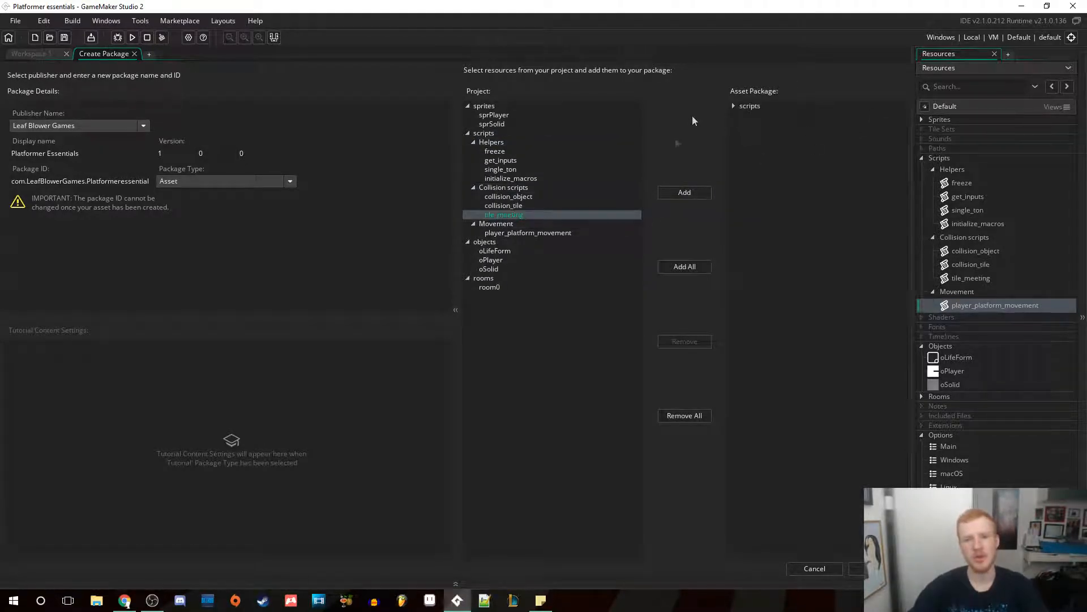
click(733, 106)
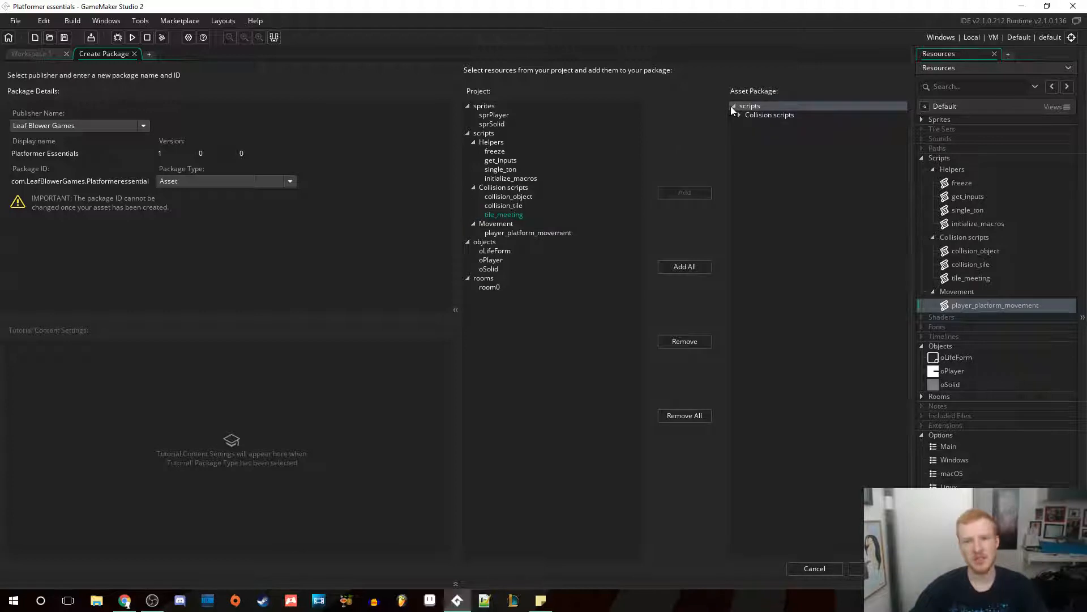
Add the complete sprites, scripts and objects groups to the asset package
click(488, 108)
click(702, 203)
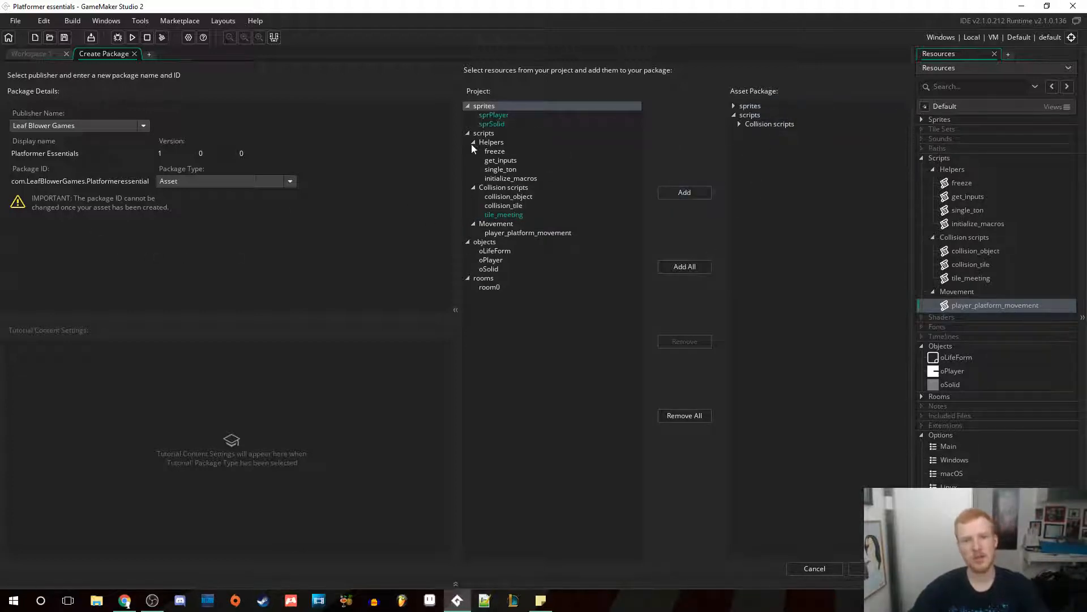
click(483, 133)
click(684, 192)
click(504, 188)
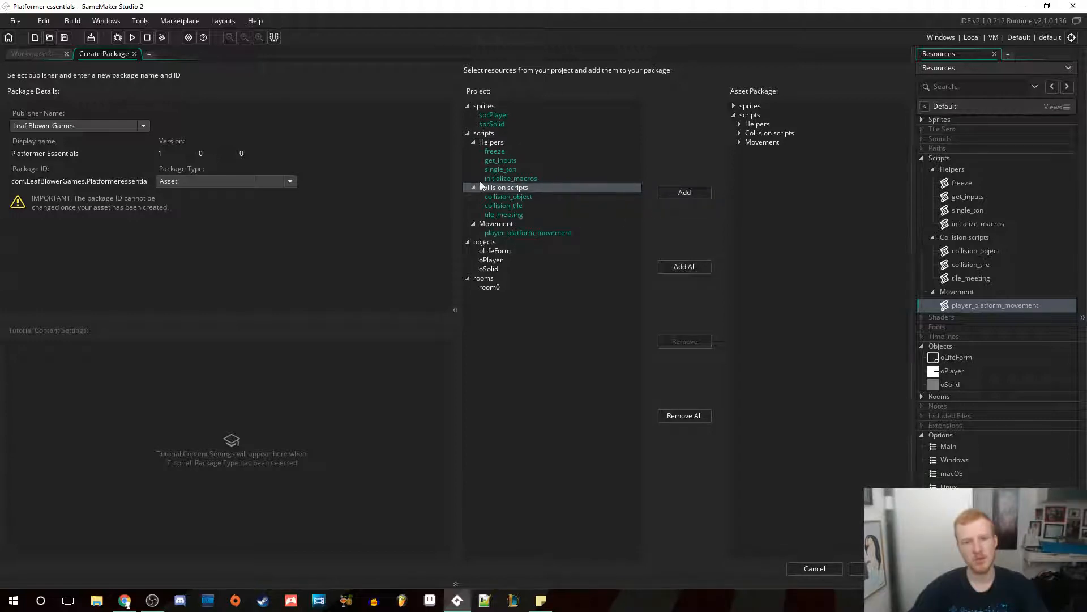
click(483, 242)
click(684, 192)
click(486, 278)
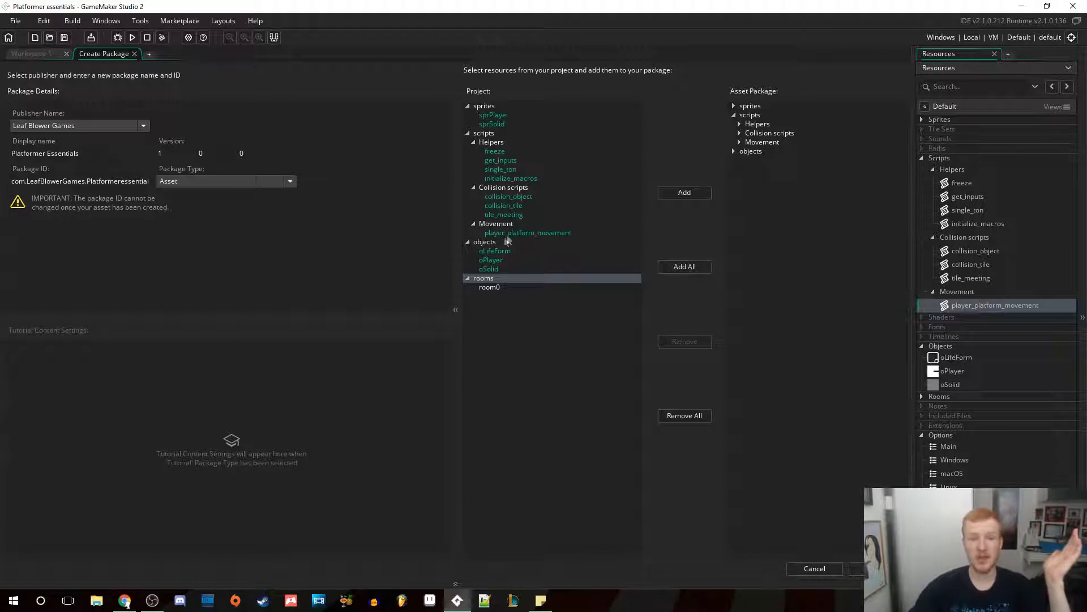
Collapse the package's scripts group, create the package, and review the incomplete details on its asset listing page
click(734, 115)
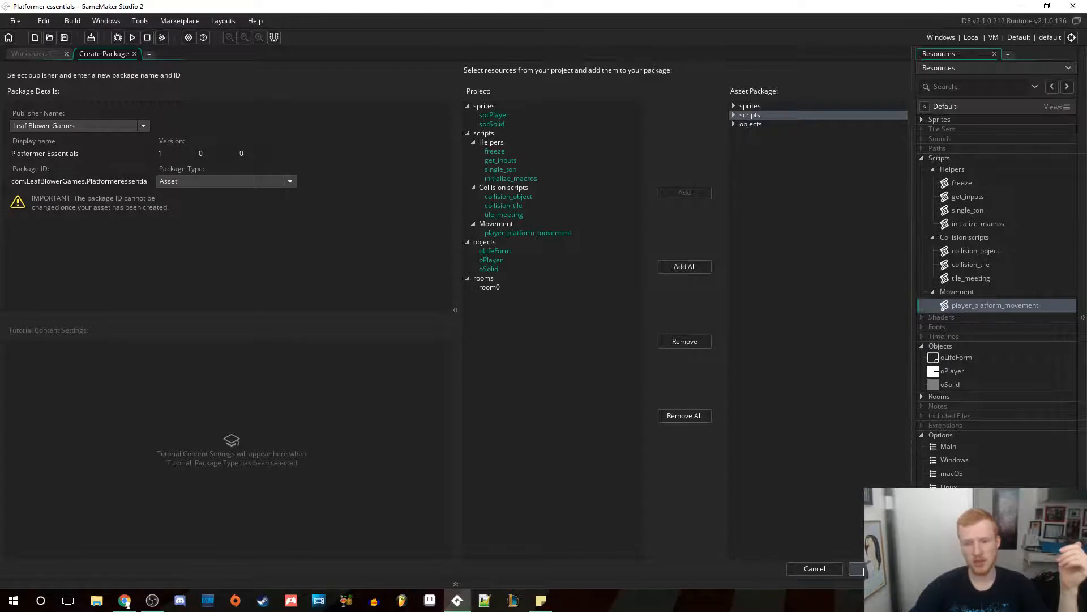
click(862, 569)
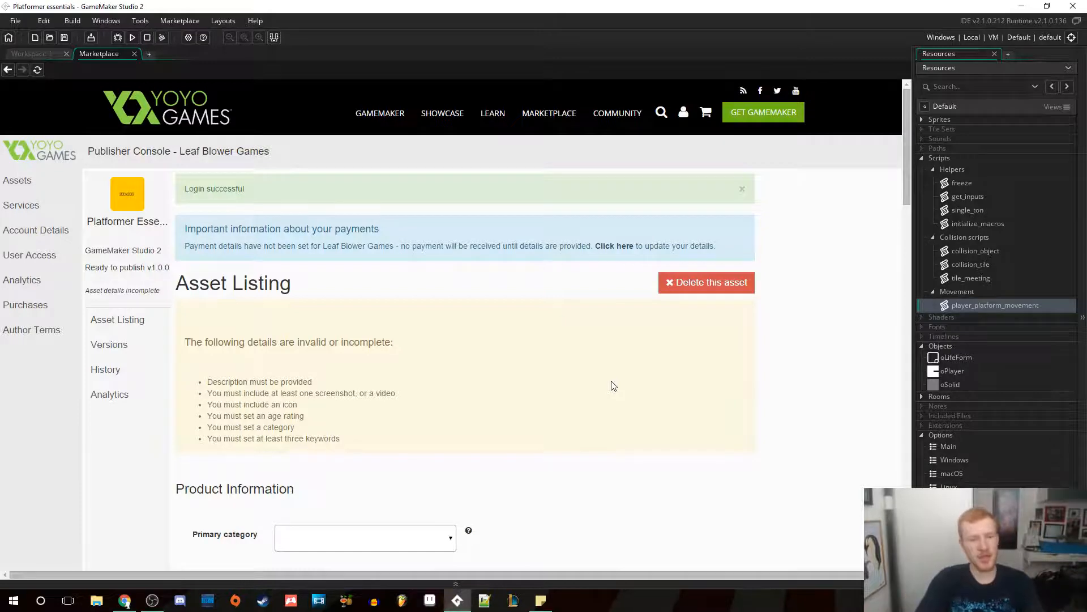
scroll(383, 305, down, 10)
scroll(542, 372, up, 10)
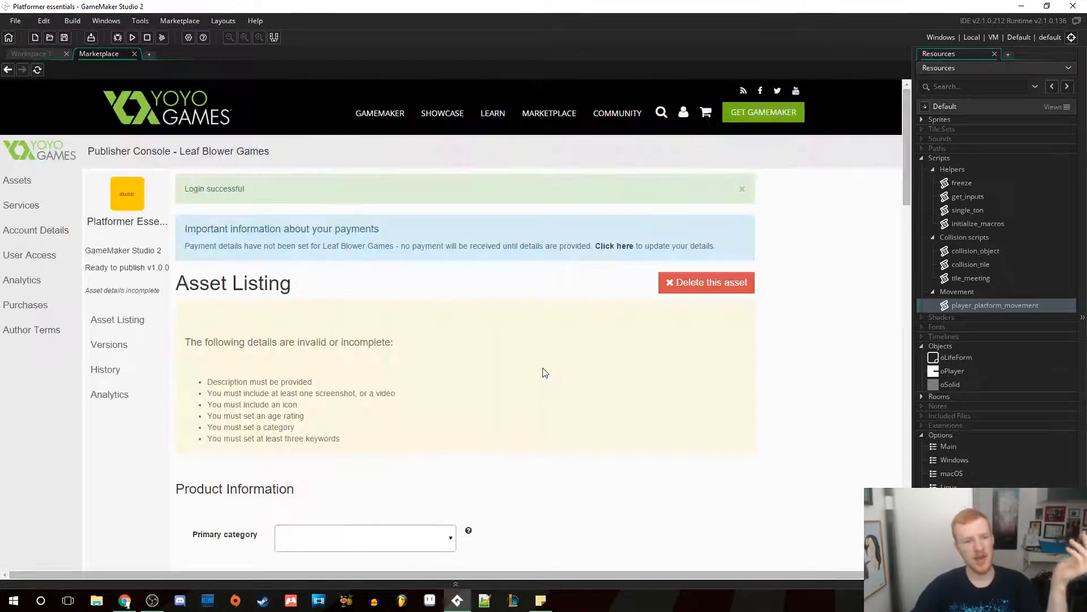
scroll(541, 369, down, 3)
scroll(542, 370, up, 3)
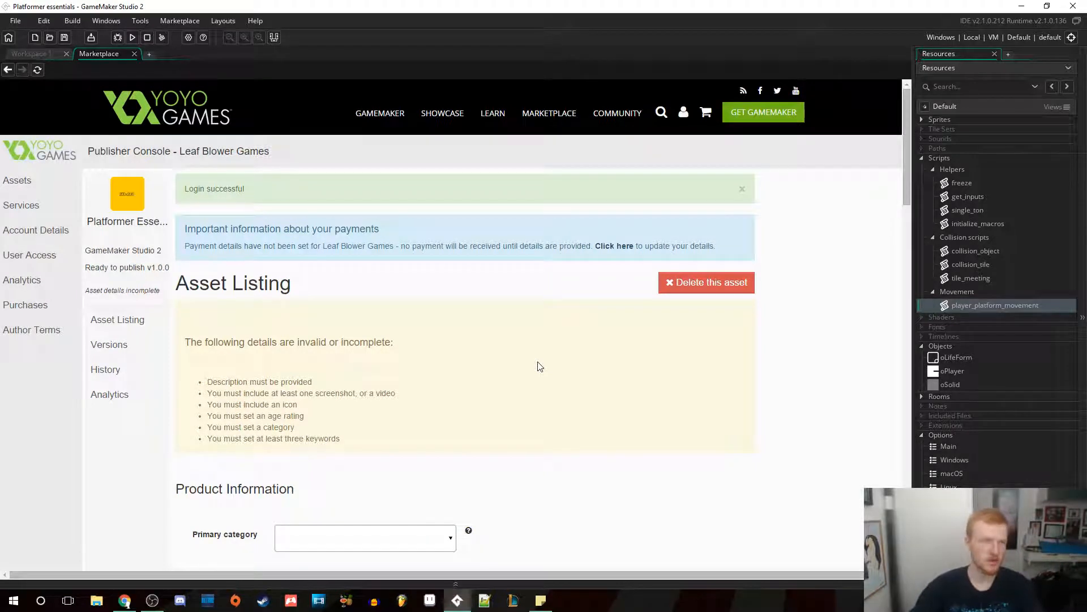
Set the asset listing's primary category to Scripts with the subcategory Other
scroll(540, 367, down, 5)
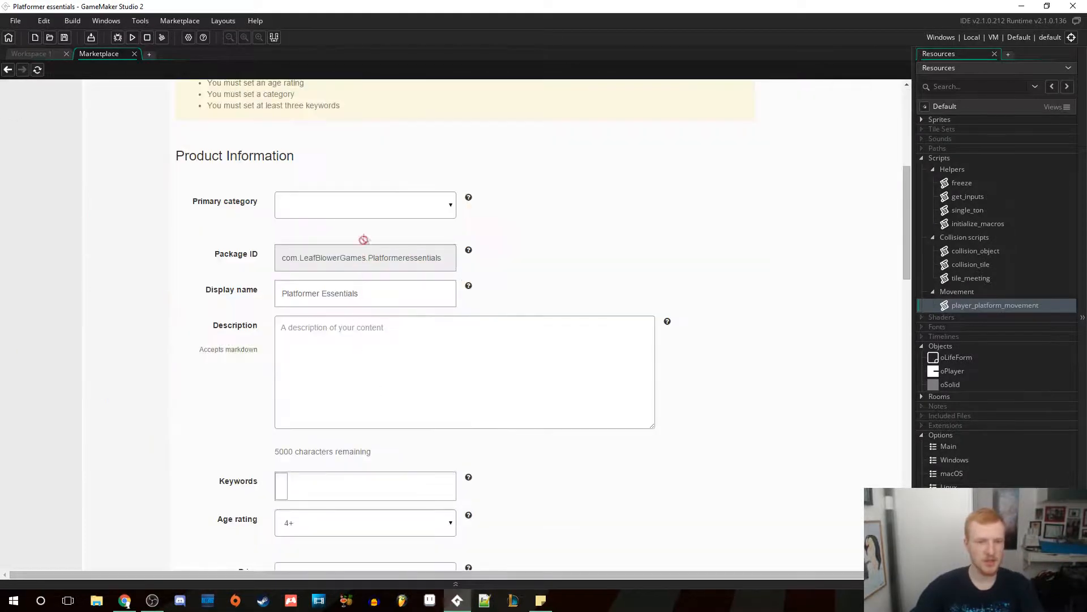
click(367, 216)
click(321, 343)
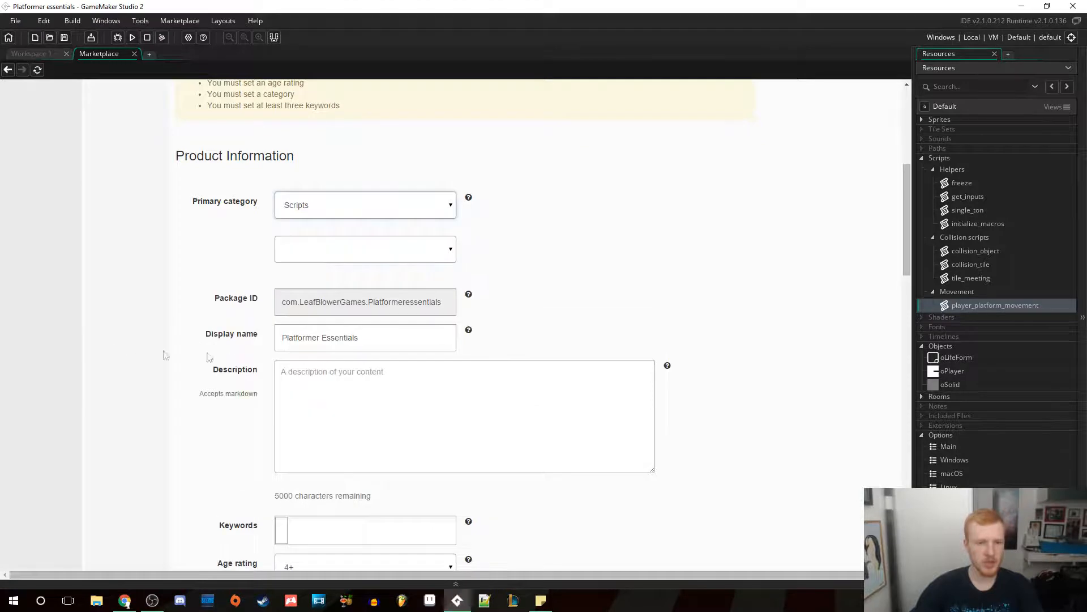
click(431, 244)
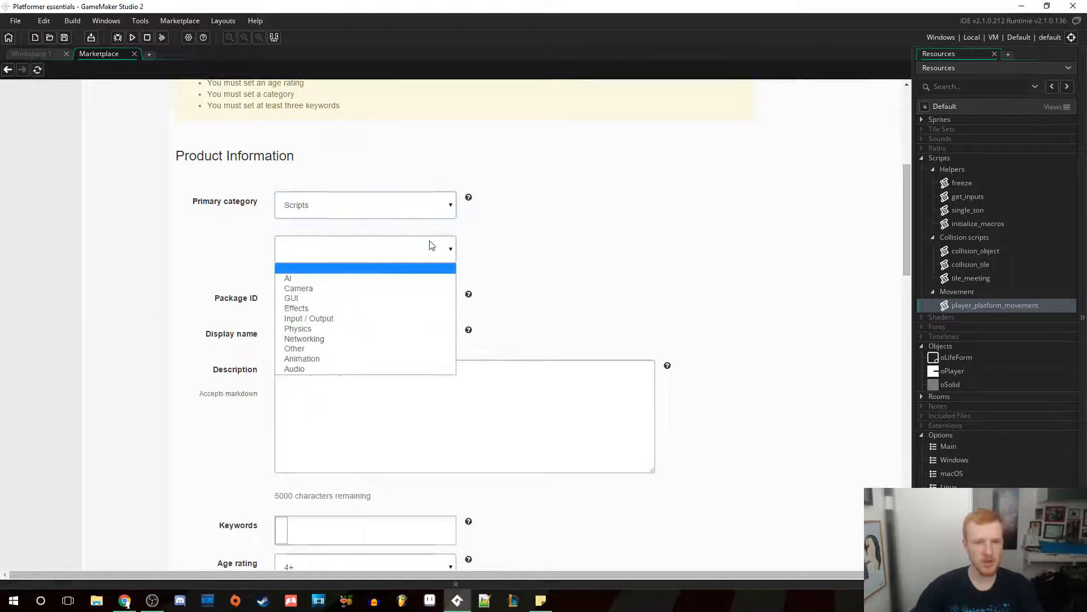
click(309, 348)
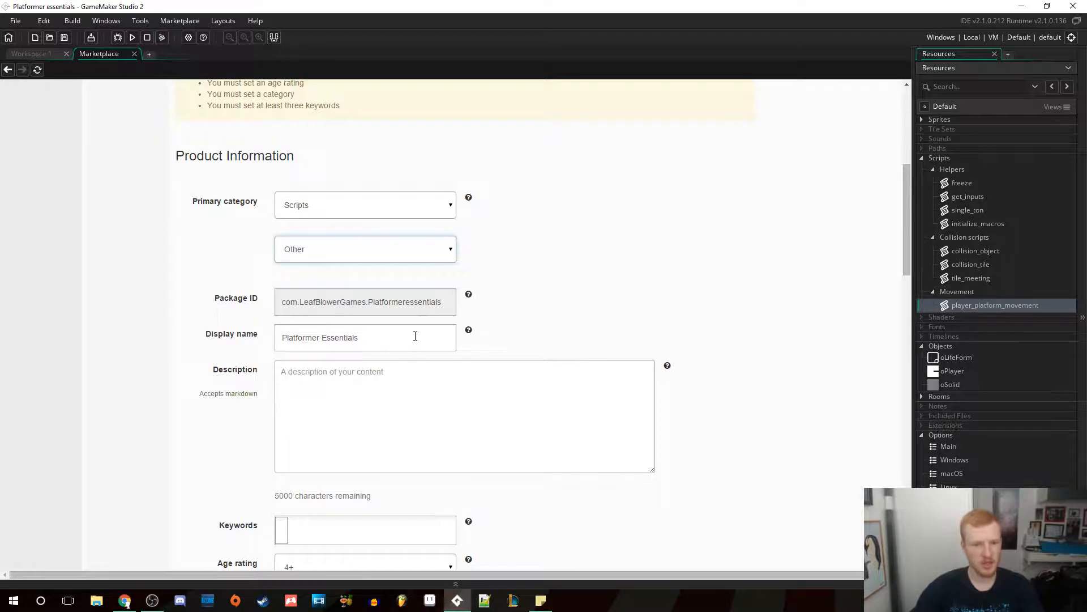
Enter "test" as the asset listing's description
click(364, 385)
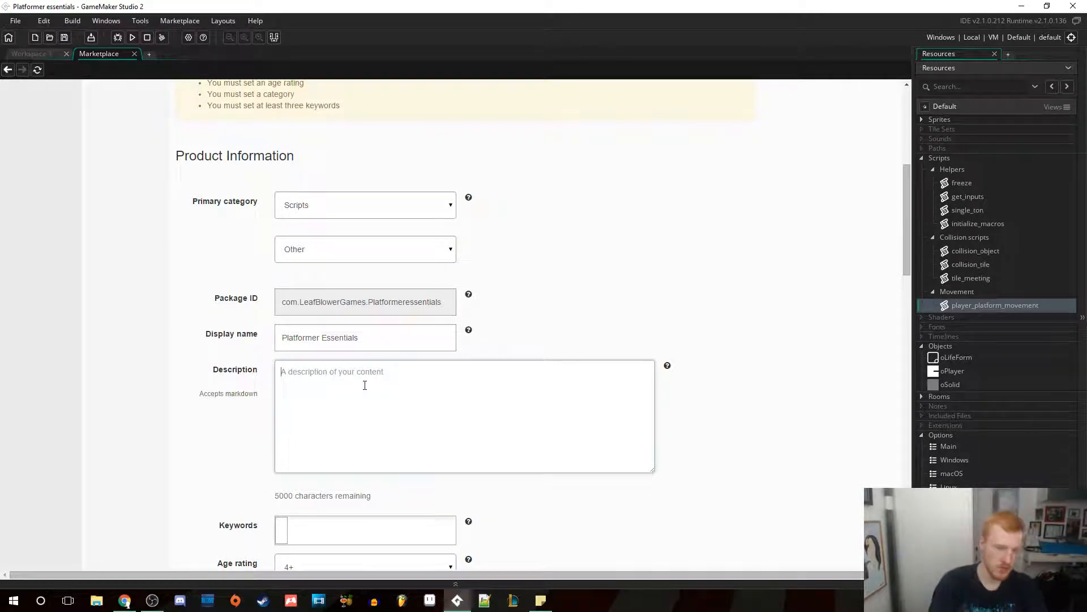
text(test)
key(Tab)
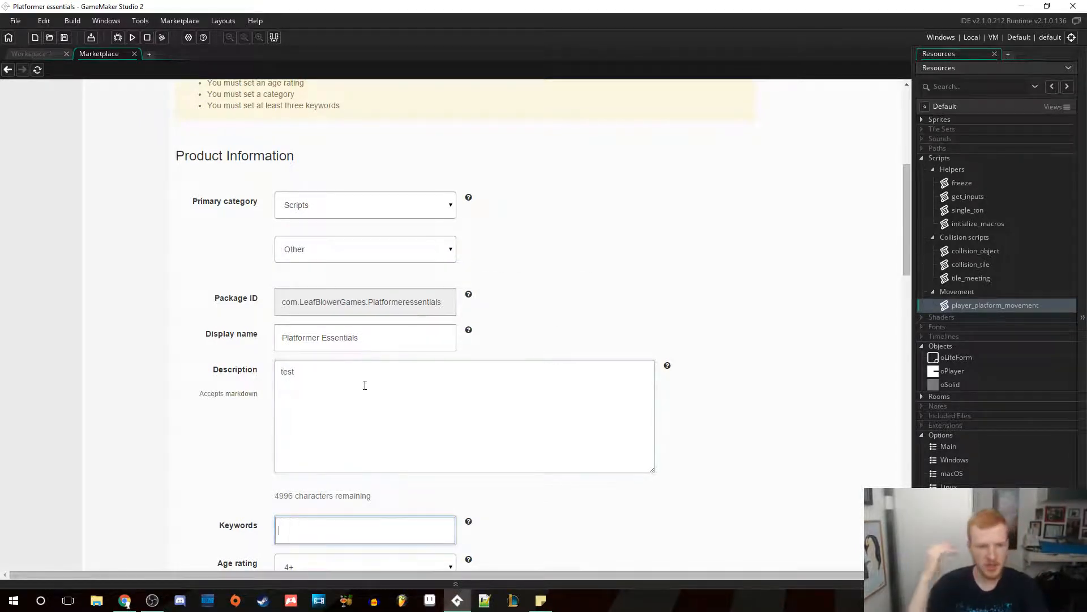
Add the keywords "platformer", "essentials" and "script" to the asset listing
scroll(195, 391, down, 3)
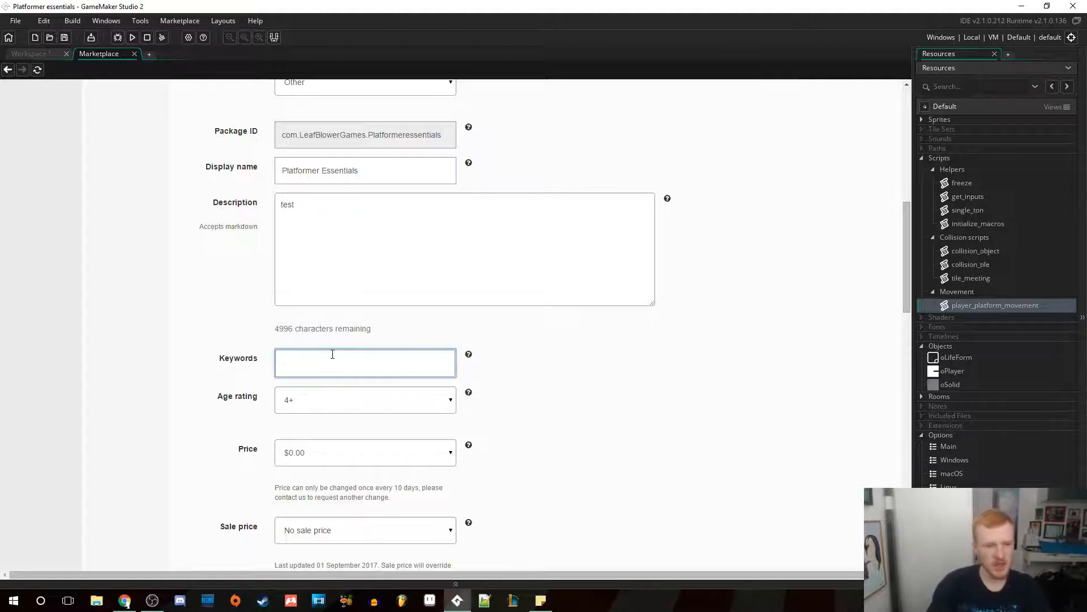
text(p)
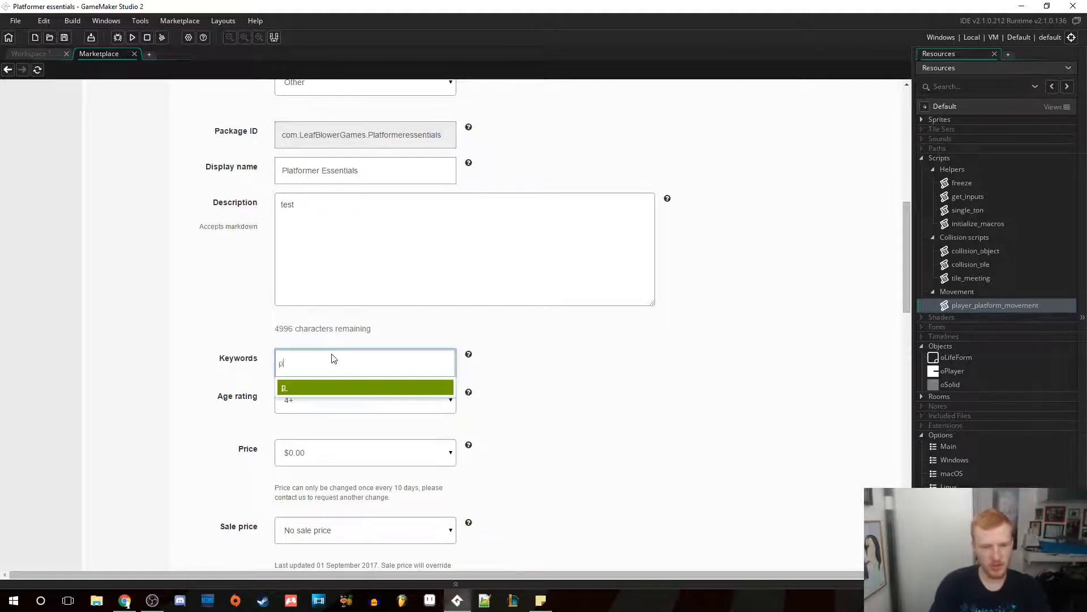
text(latformer)
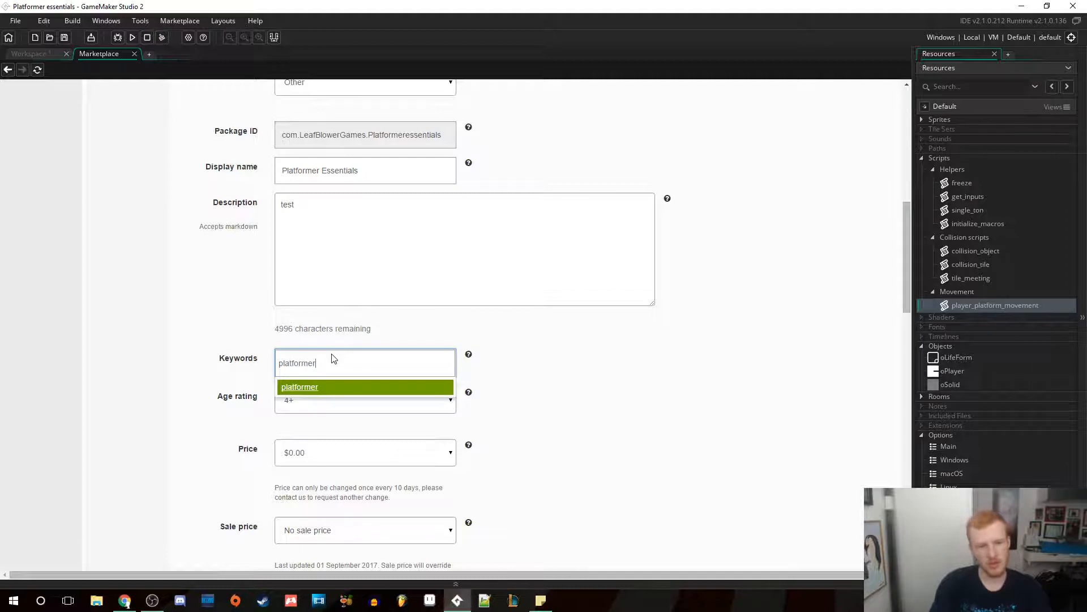
key(Return)
text(essenti)
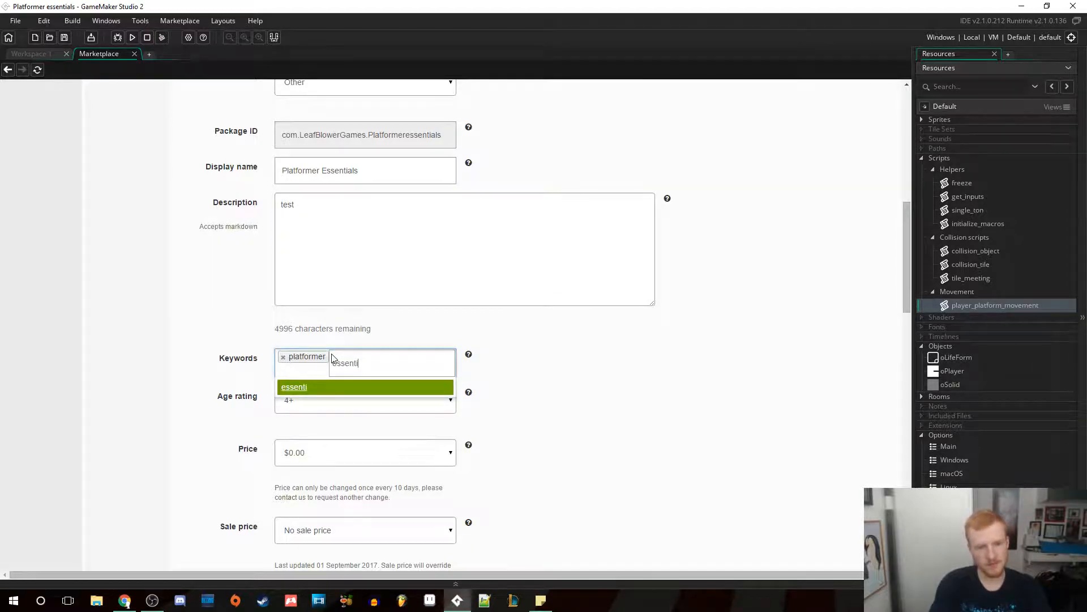
text(als)
key(Return)
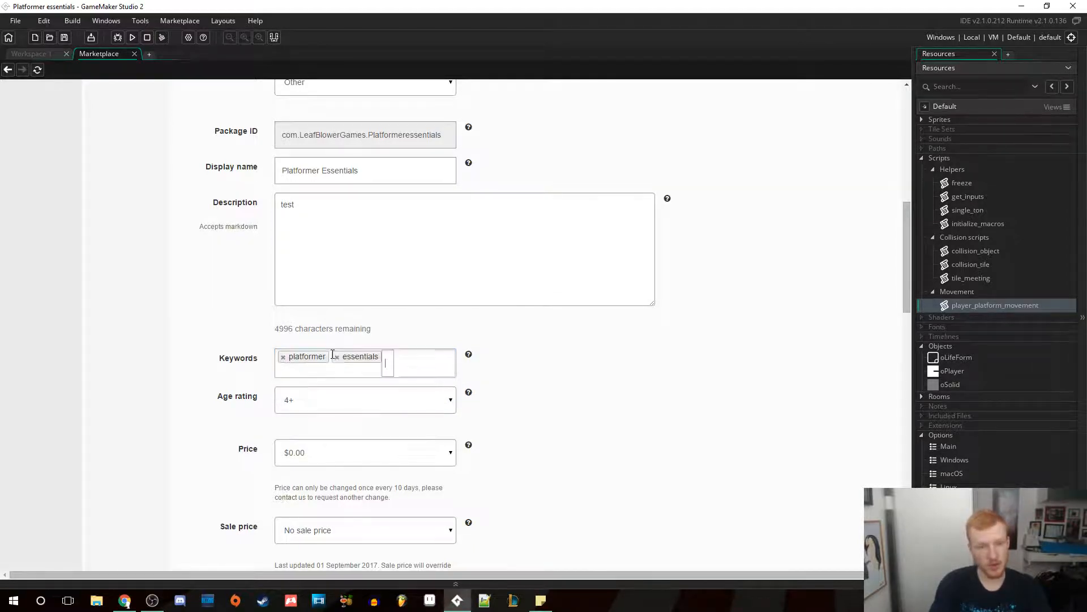
text(script)
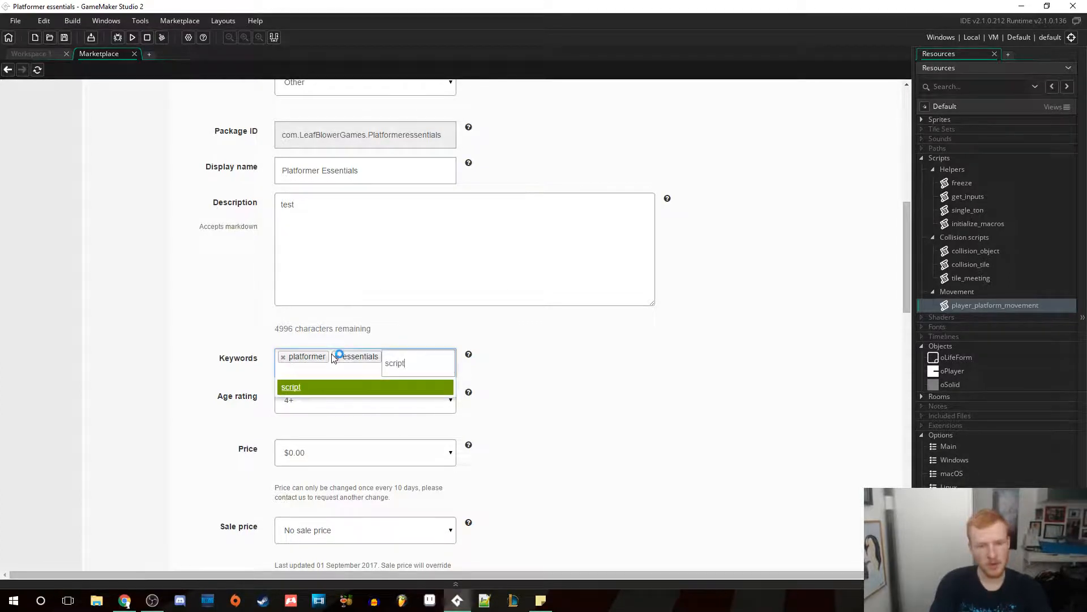
key(Return)
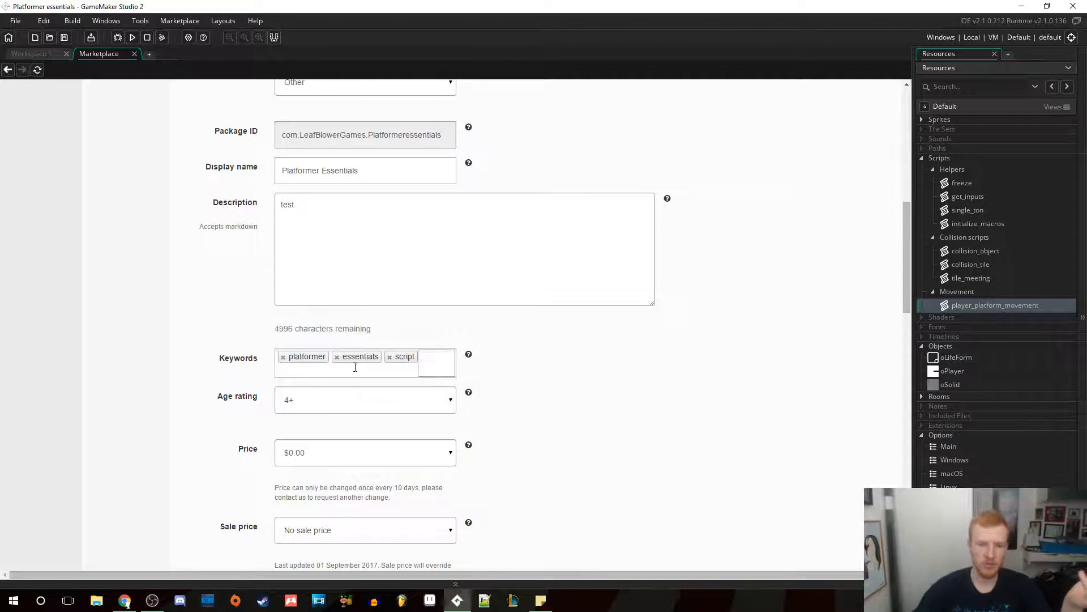
Choose 4+ as the asset listing's age rating
click(331, 407)
click(303, 418)
click(316, 406)
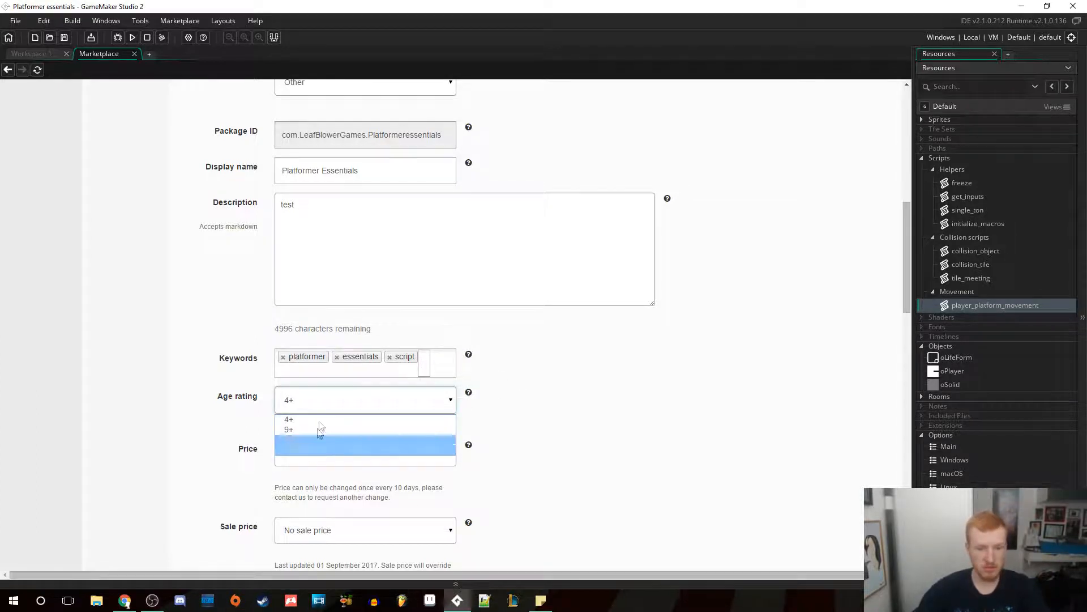
click(318, 419)
Set the asset listing's visibility to Private
scroll(189, 440, down, 5)
scroll(326, 223, up, 3)
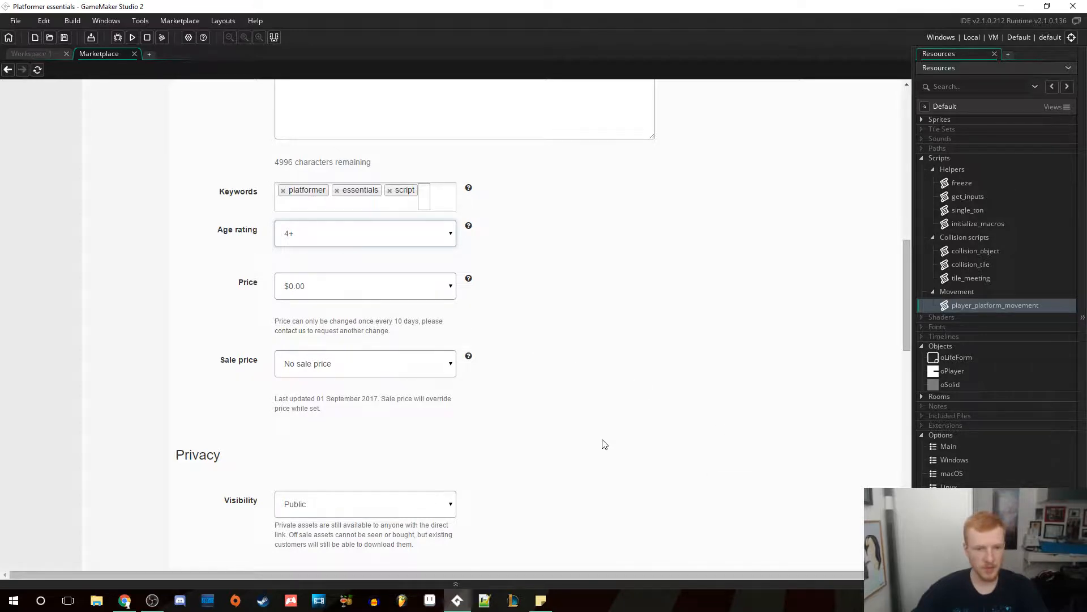
scroll(603, 442, down, 3)
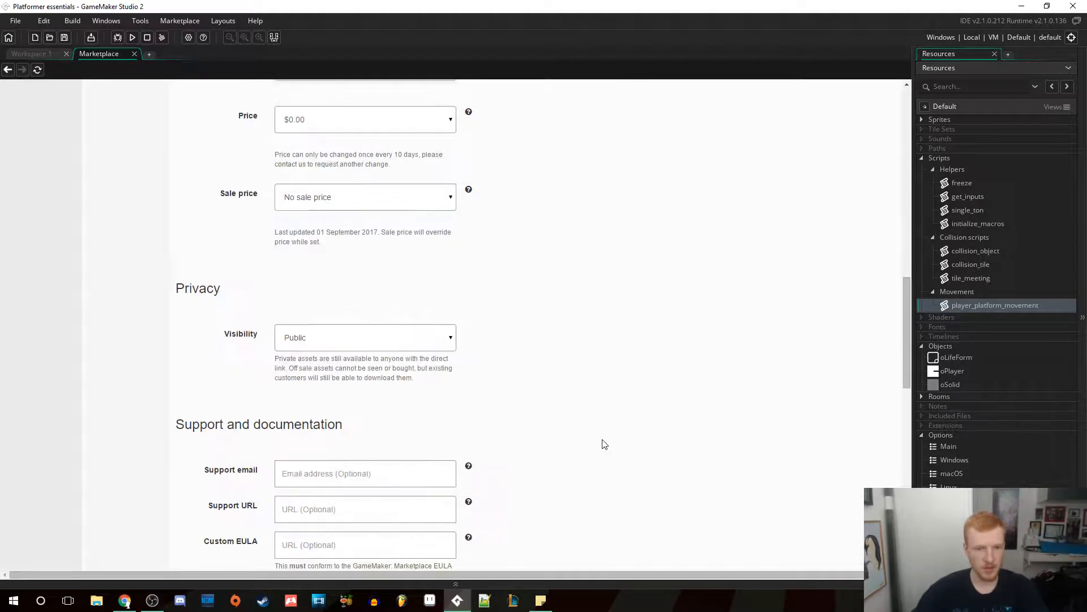
click(281, 346)
click(315, 367)
click(302, 338)
click(303, 338)
drag(298, 369, 423, 374)
click(404, 378)
Upload Sprite-0001.png from the _GameMaker folder as the asset listing's icon
scroll(458, 434, down, 8)
scroll(461, 420, up, 8)
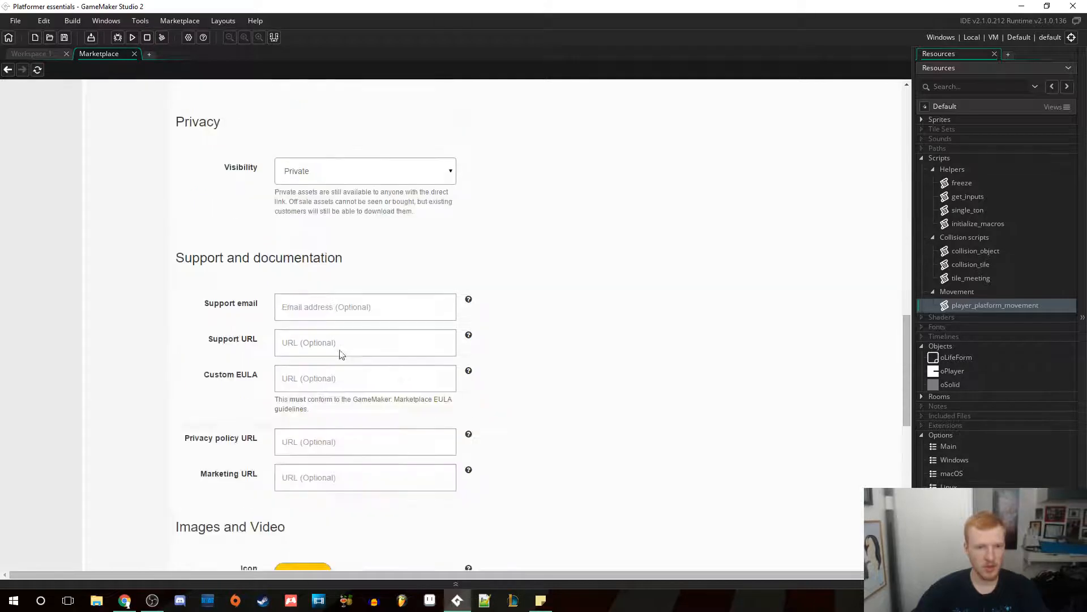
scroll(312, 441, down, 3)
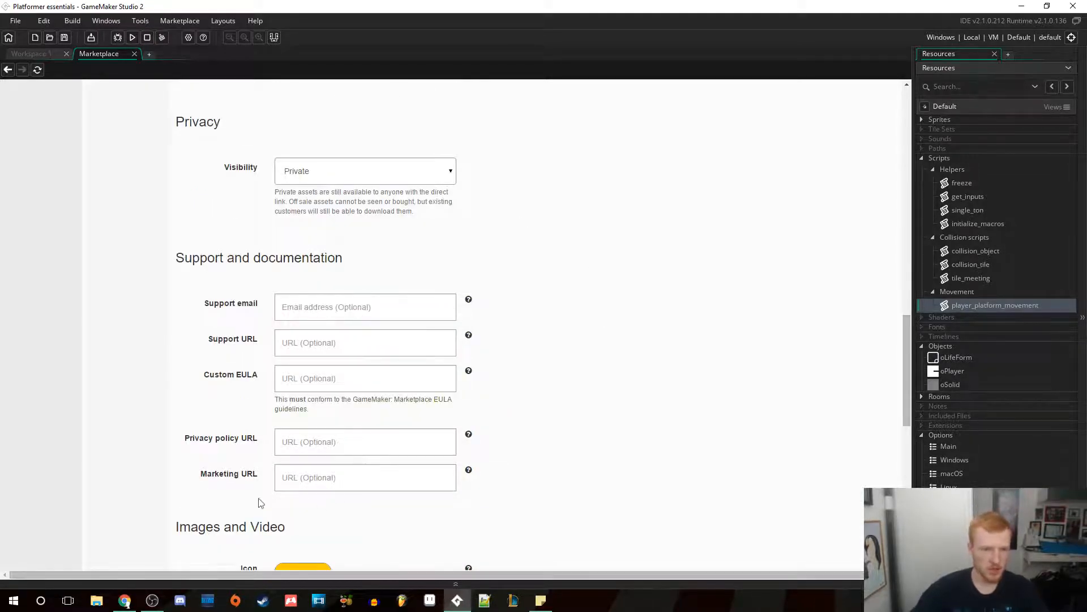
scroll(253, 381, down, 6)
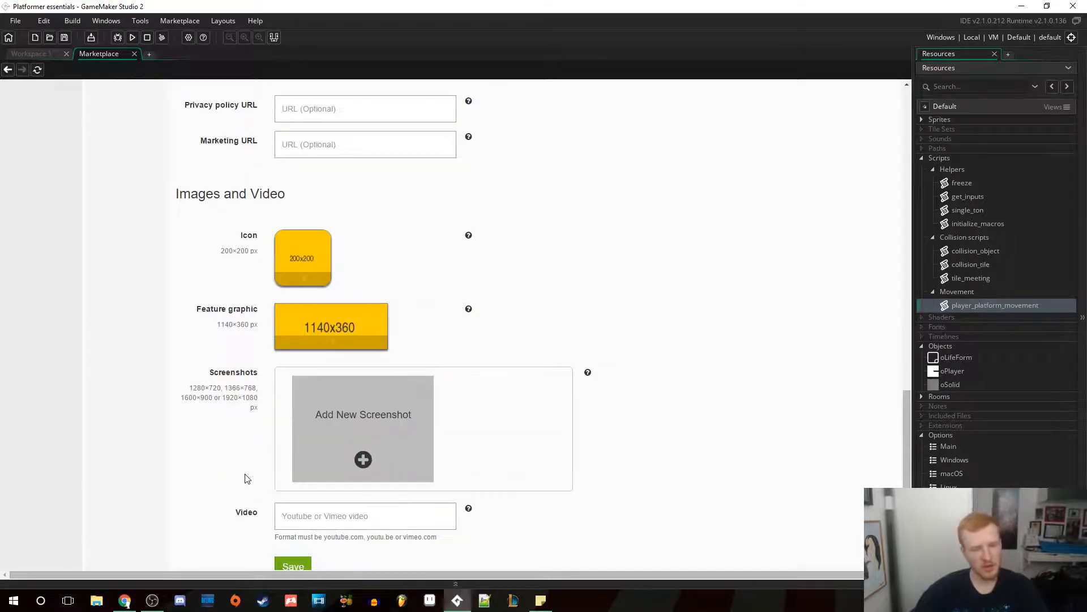
mouse_move(286, 277)
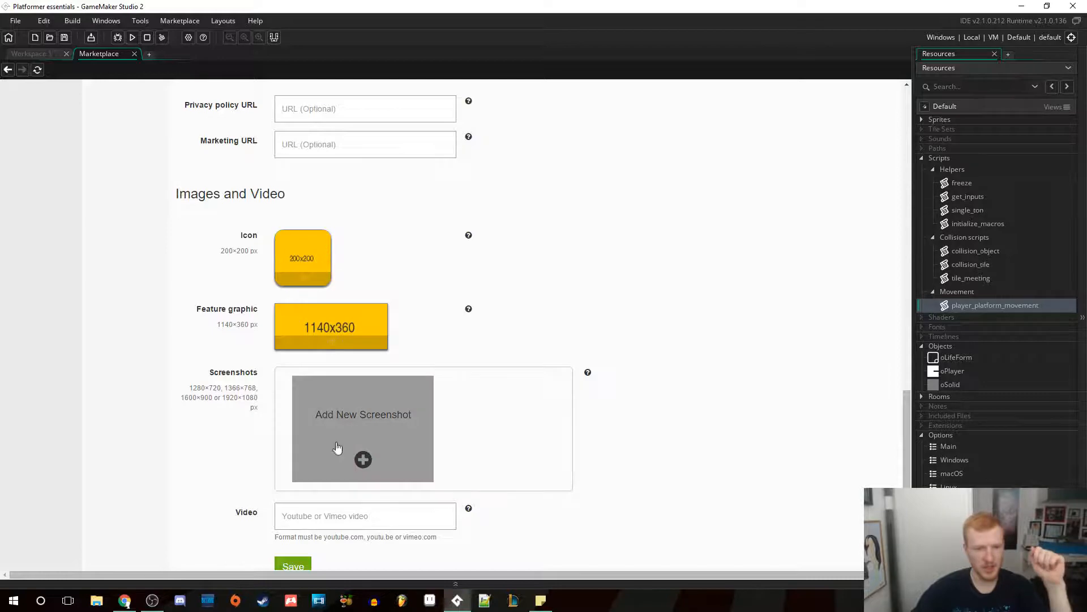
click(317, 258)
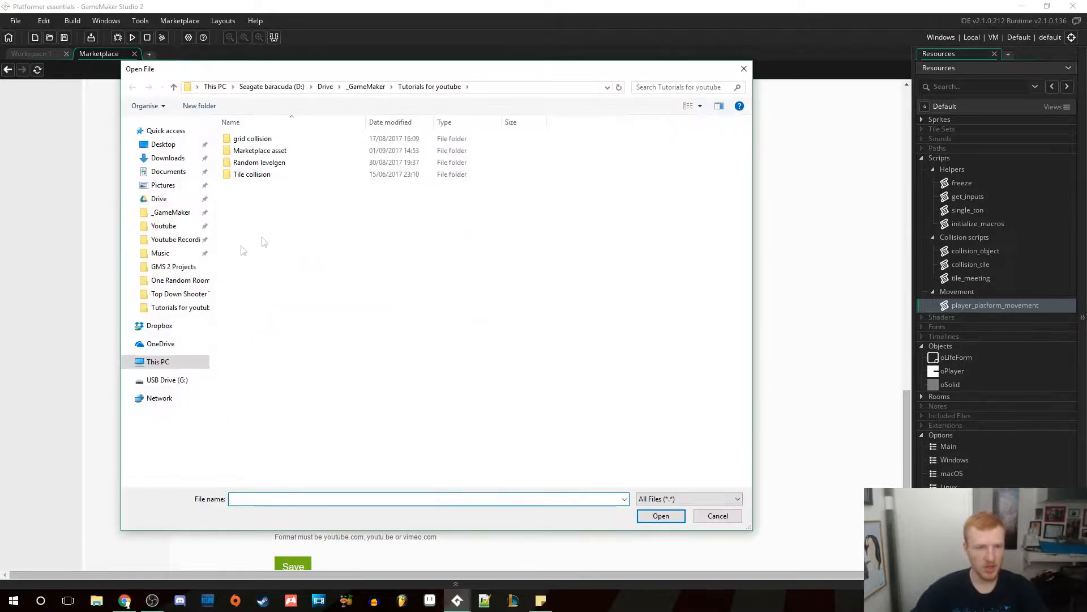
click(162, 214)
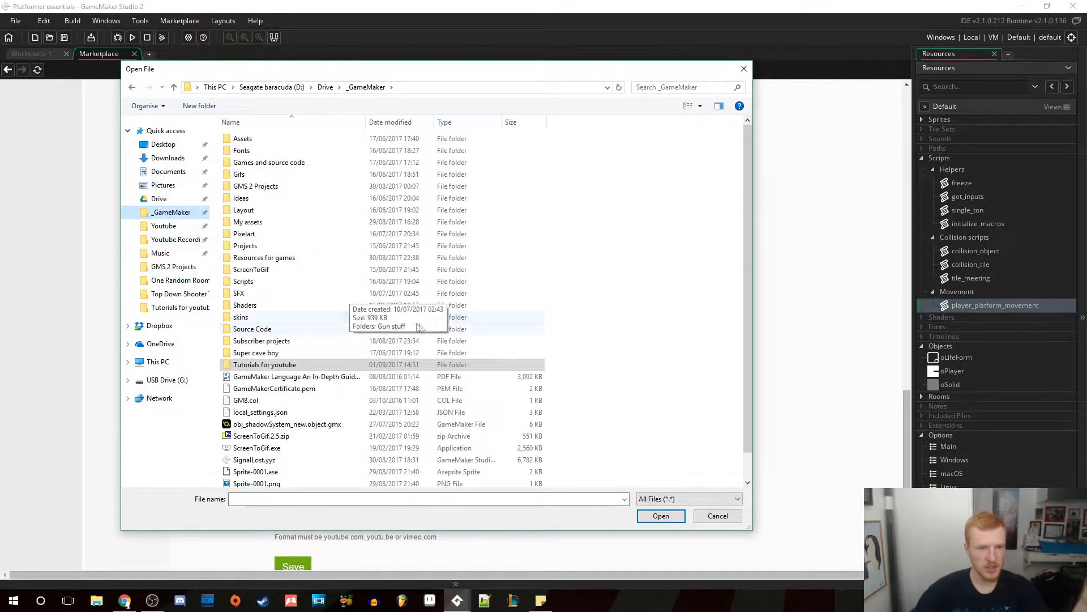
scroll(396, 368, down, 1)
click(261, 456)
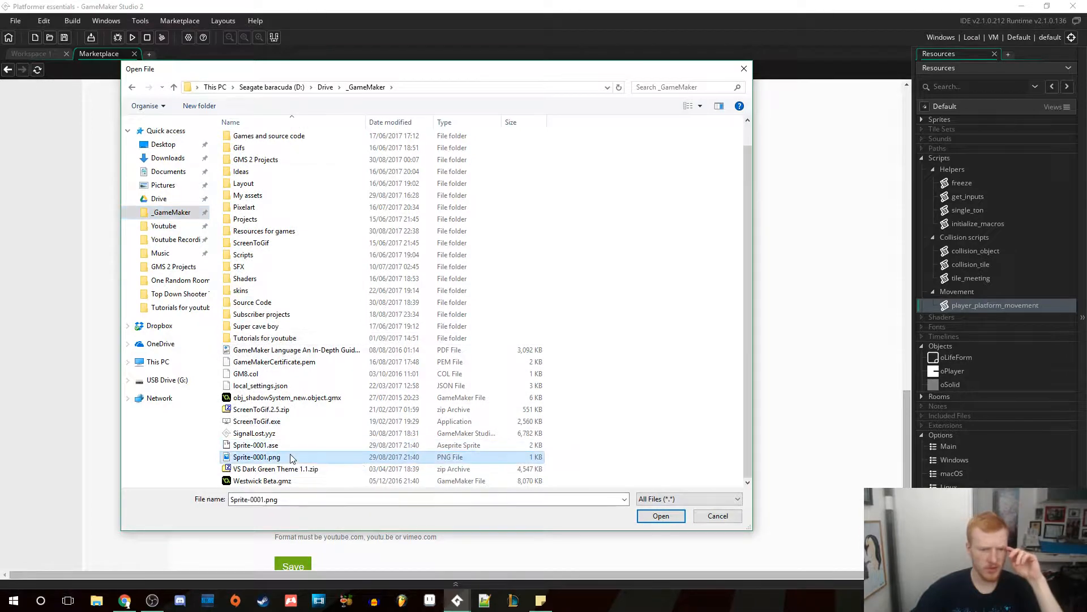
click(661, 517)
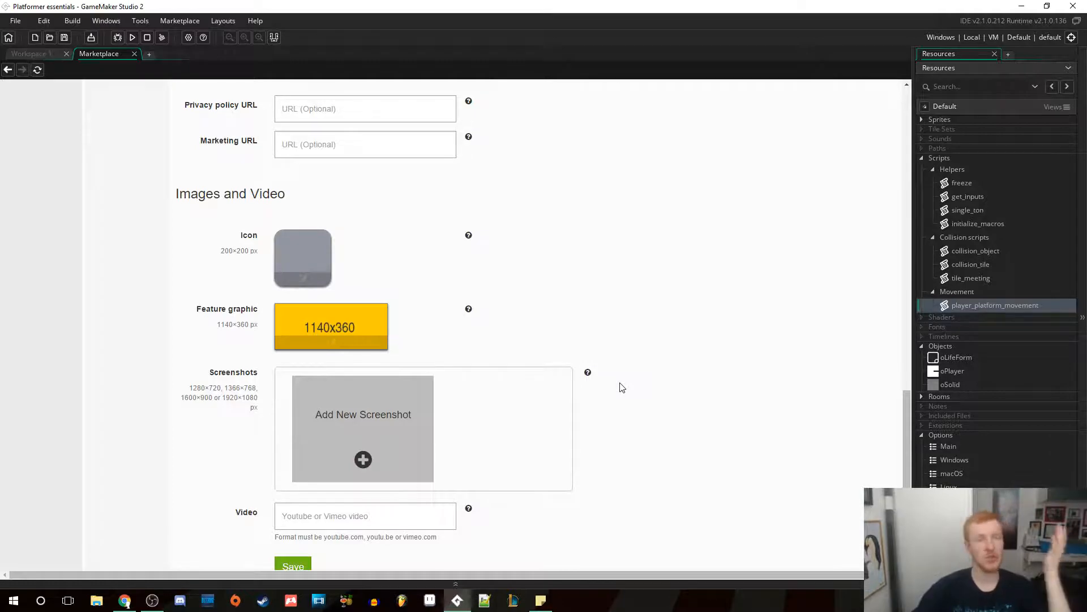
Add an image from the Pictures location to the asset listing's screenshots
click(359, 458)
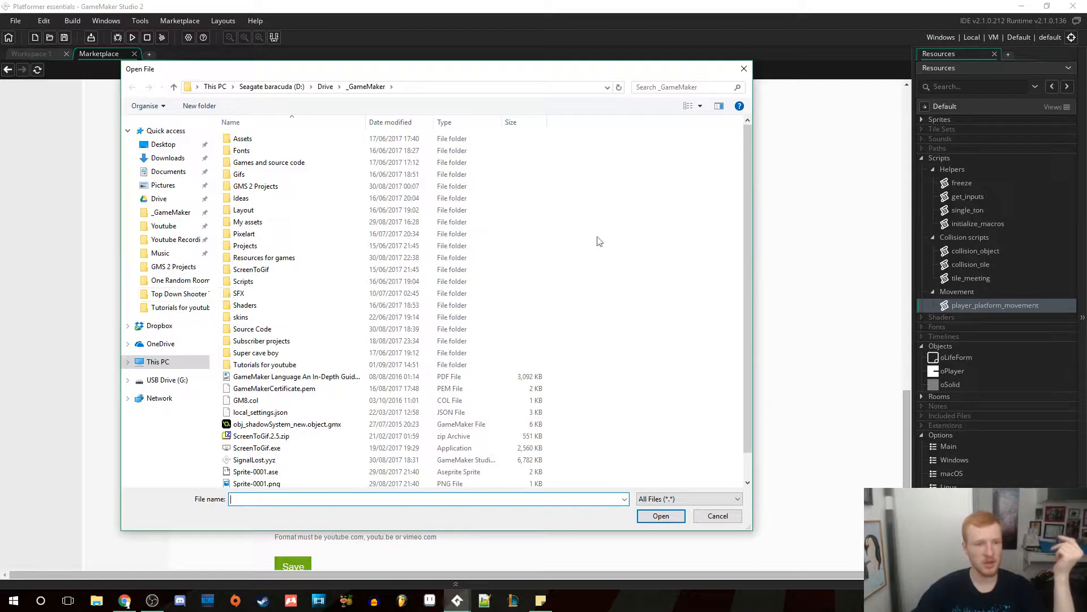
click(159, 186)
double_click(381, 148)
click(293, 149)
click(657, 515)
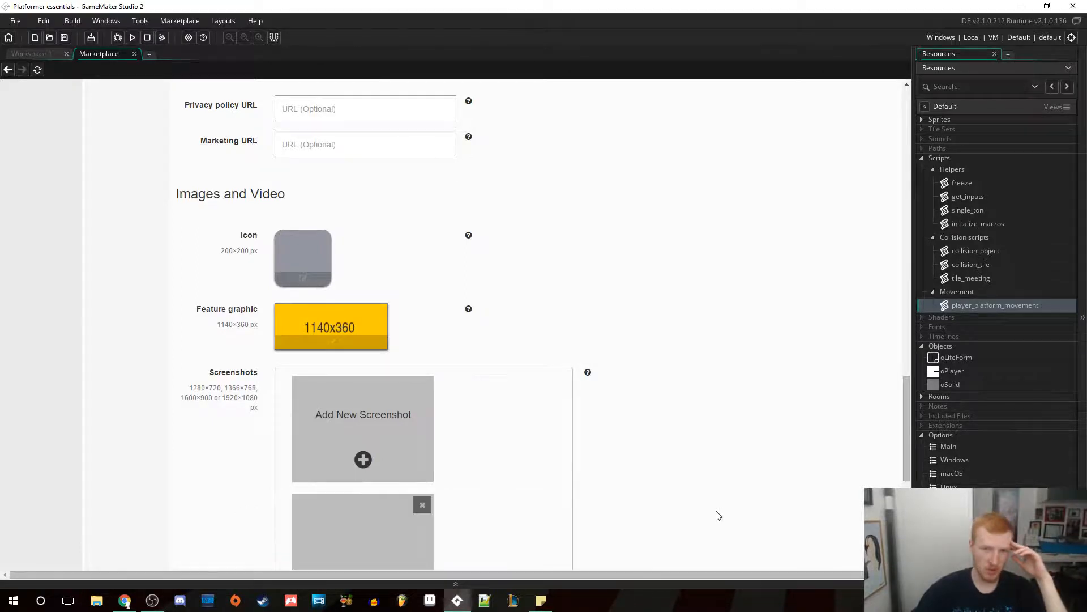
Look over the completed asset listing, save it, and close the Marketplace page
scroll(628, 334, down, 5)
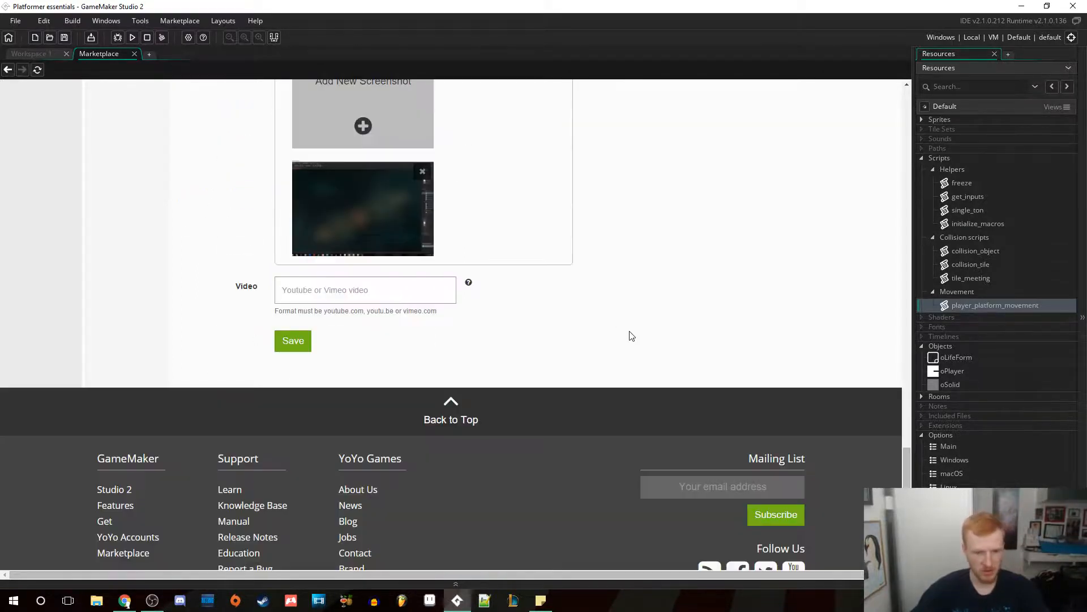
scroll(631, 336, up, 3)
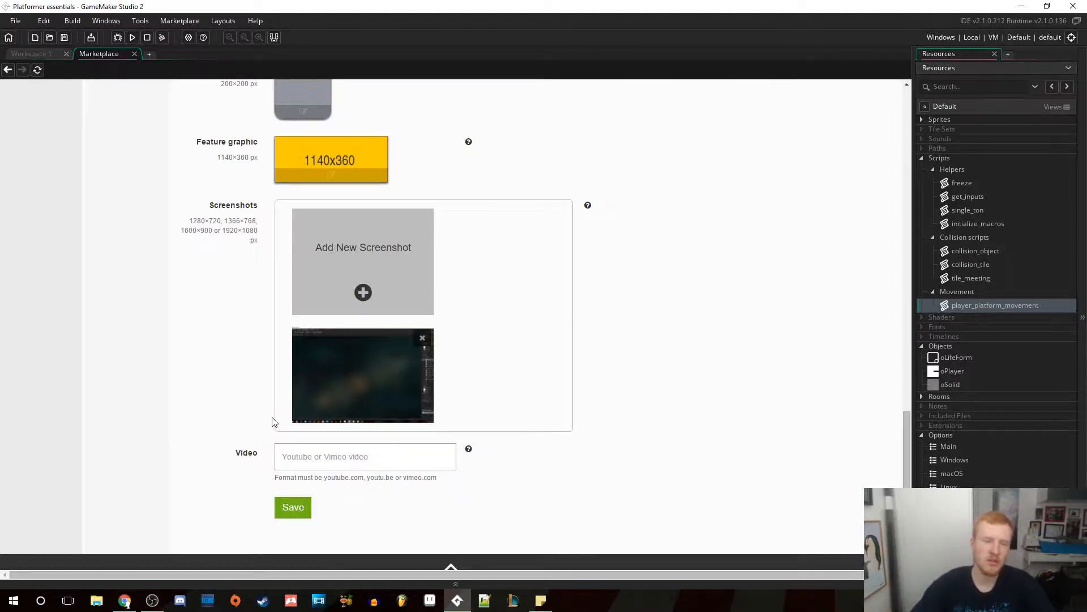
scroll(266, 436, up, 10)
scroll(260, 416, up, 10)
scroll(257, 413, down, 20)
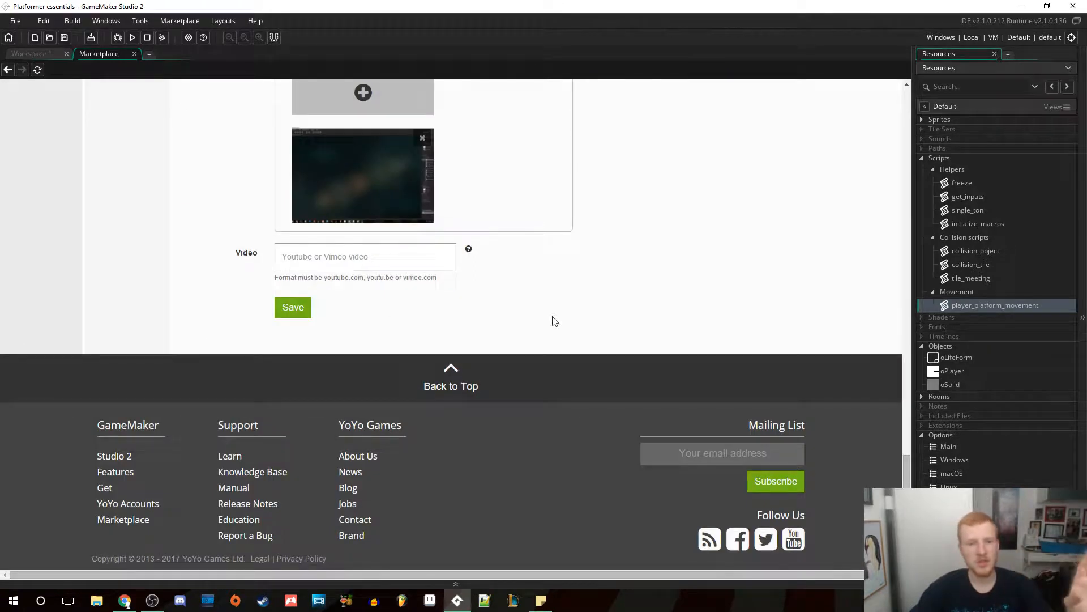
scroll(552, 319, up, 3)
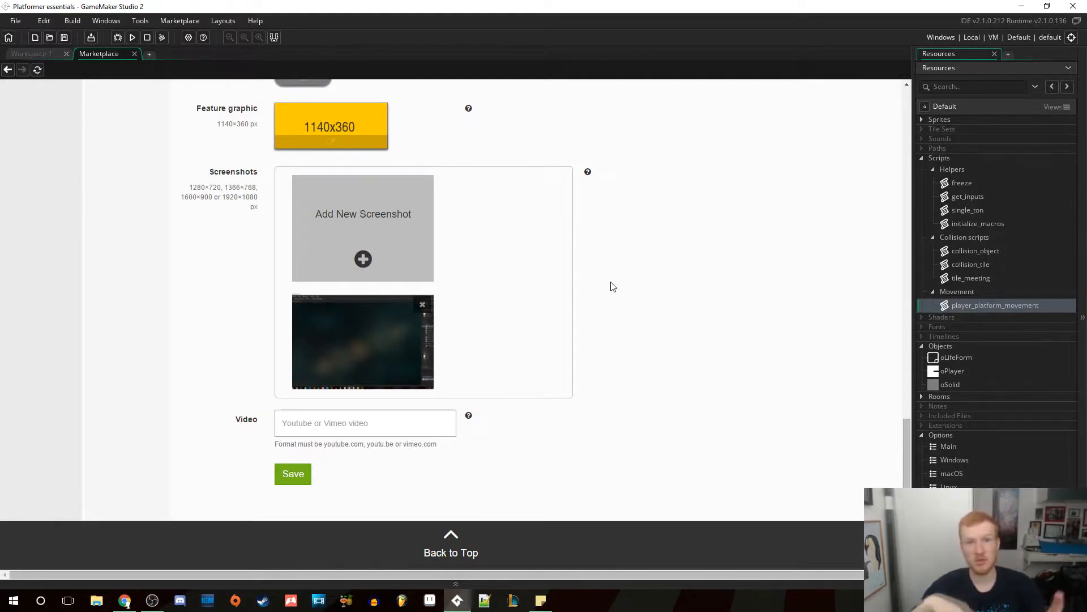
click(290, 471)
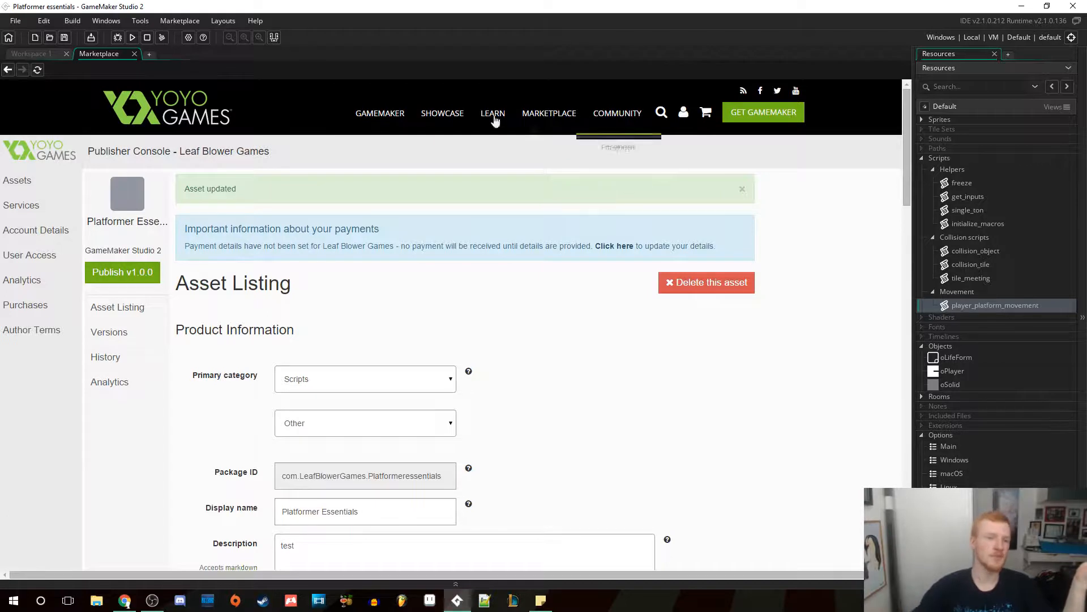
click(133, 53)
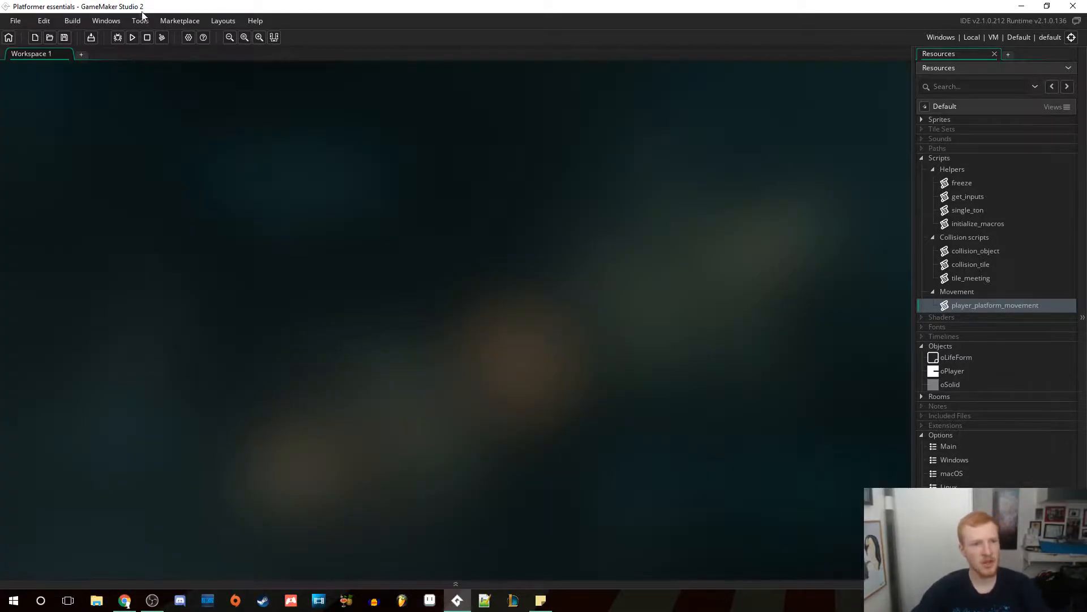
Examine the Scripts category of the personal marketplace library, reopen it for a second look, and close the library
click(172, 21)
click(189, 52)
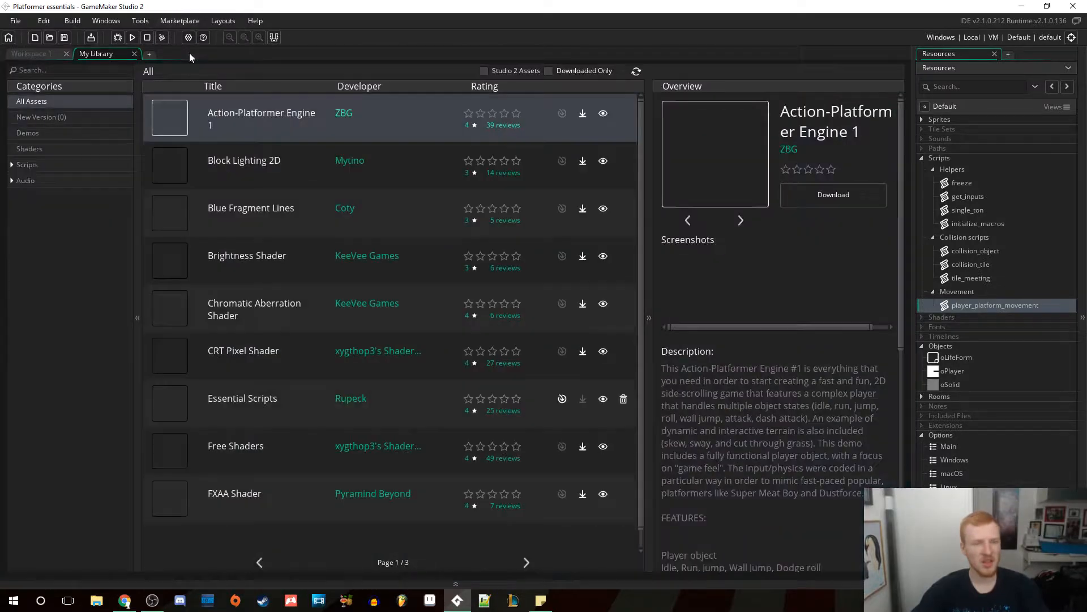
click(26, 165)
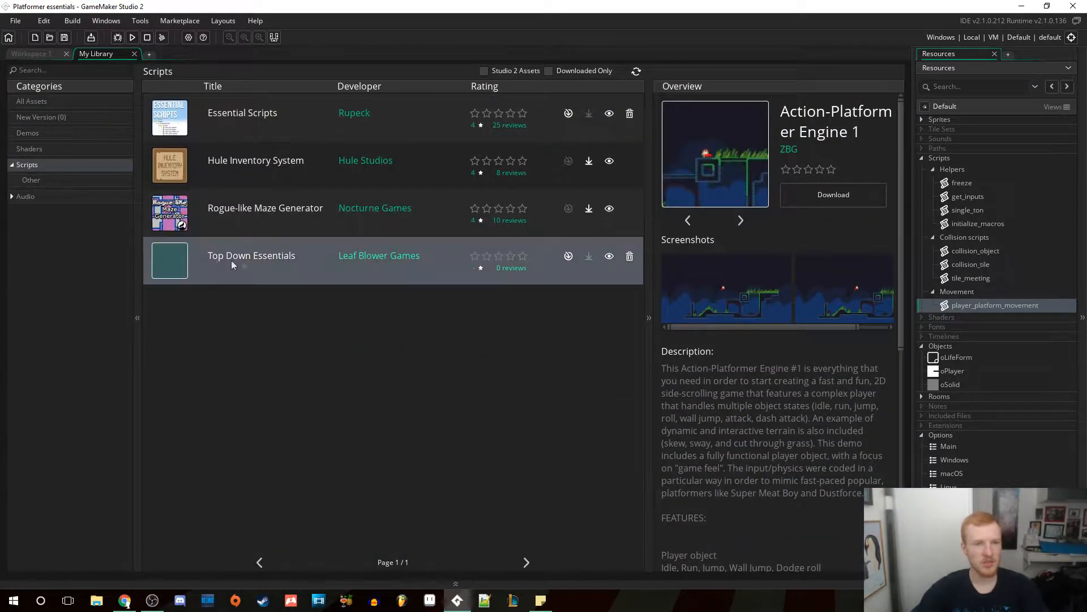
click(133, 54)
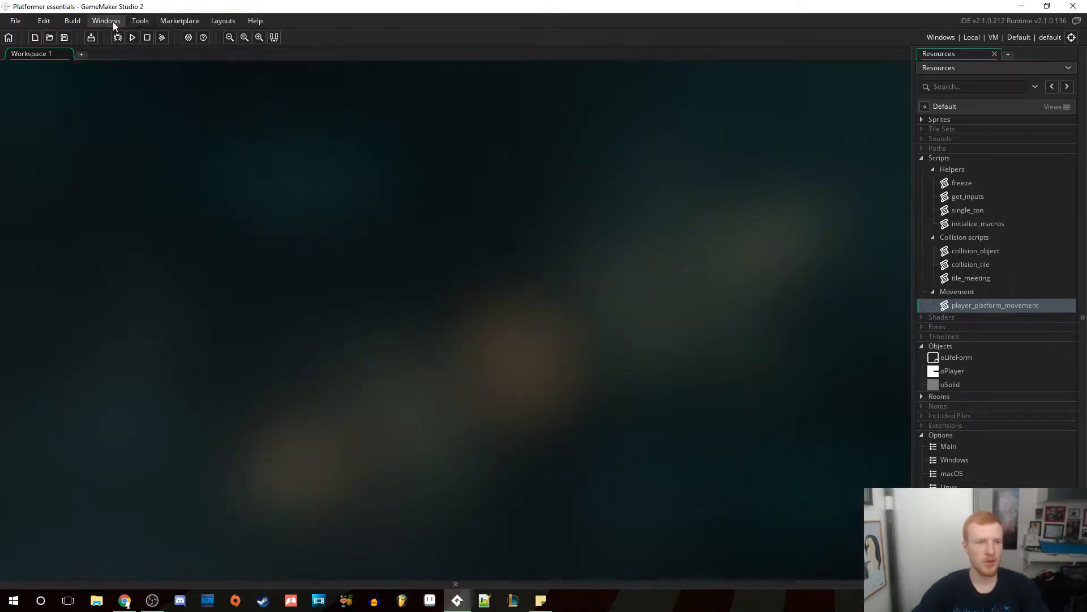
click(172, 22)
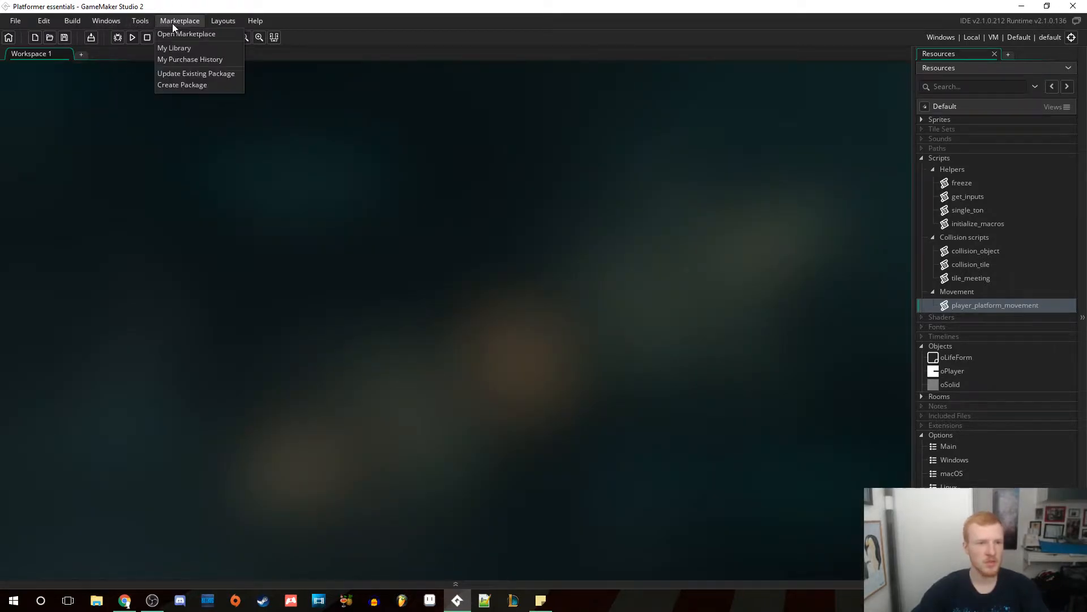
click(179, 49)
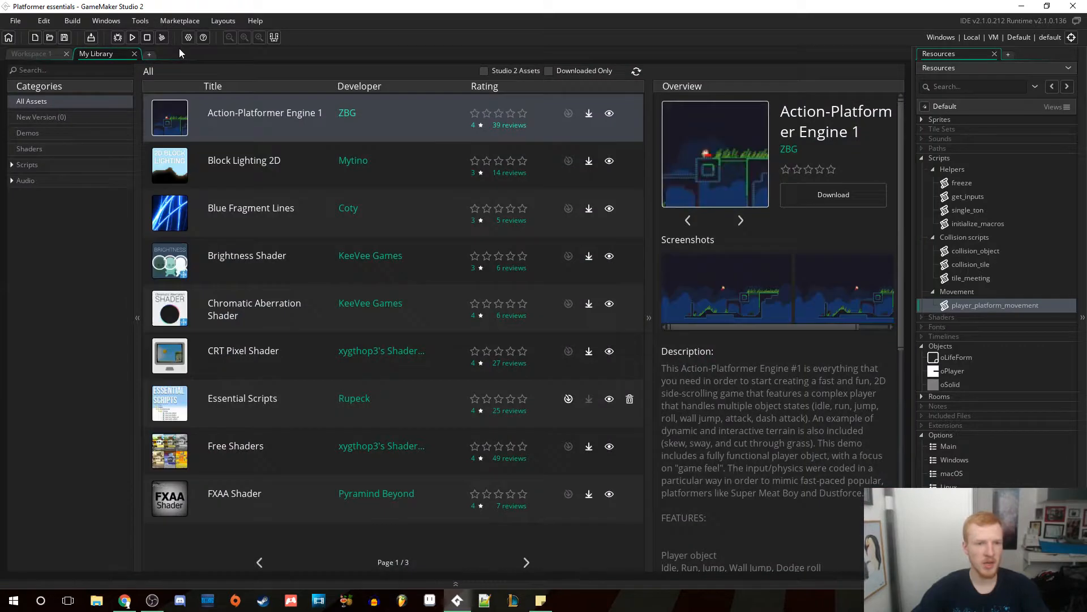
click(42, 166)
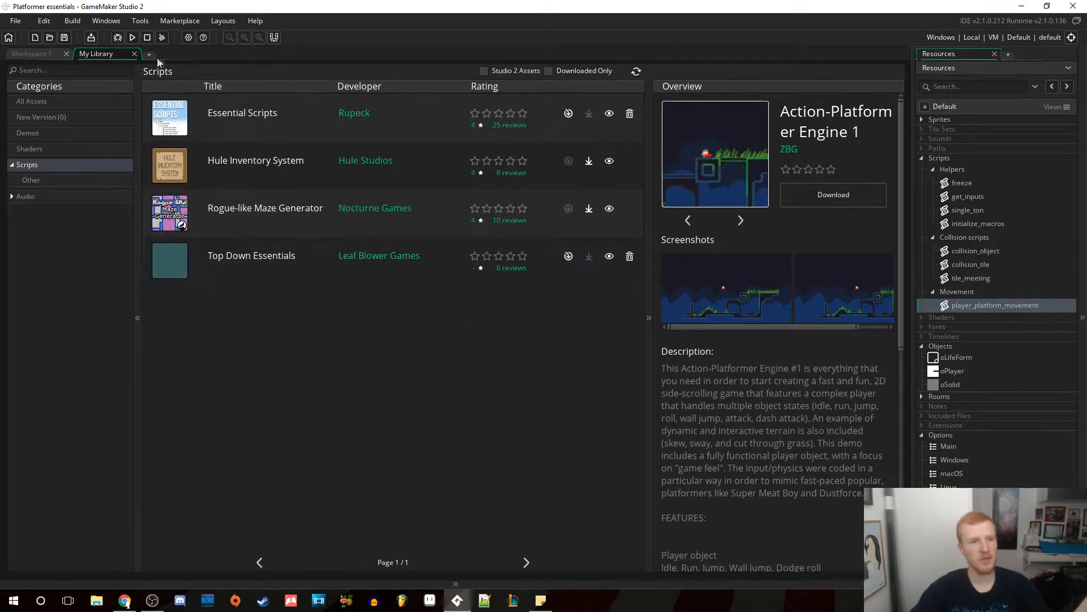
click(134, 54)
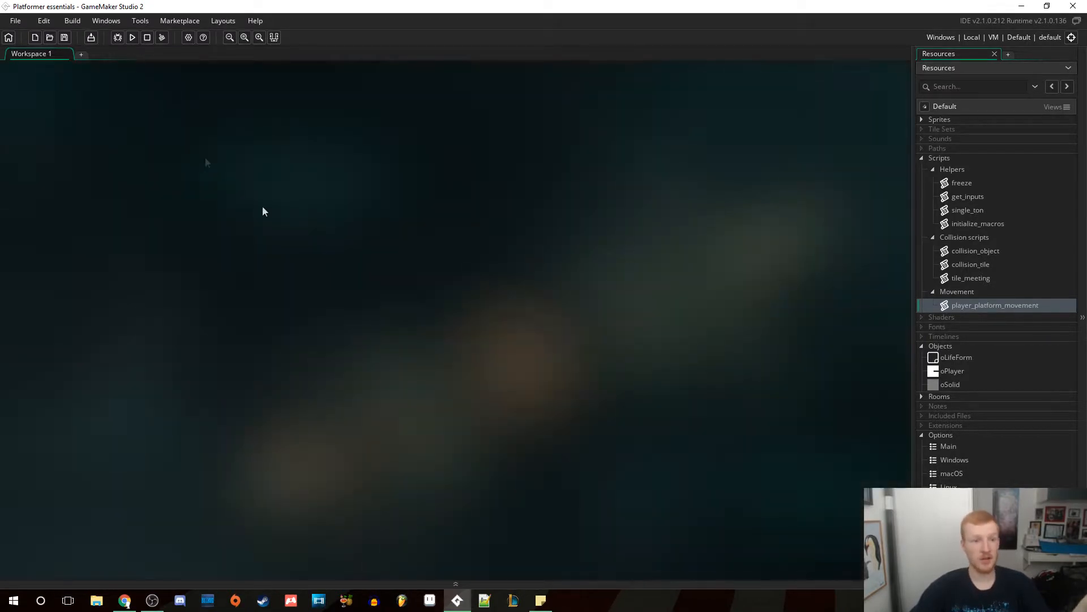